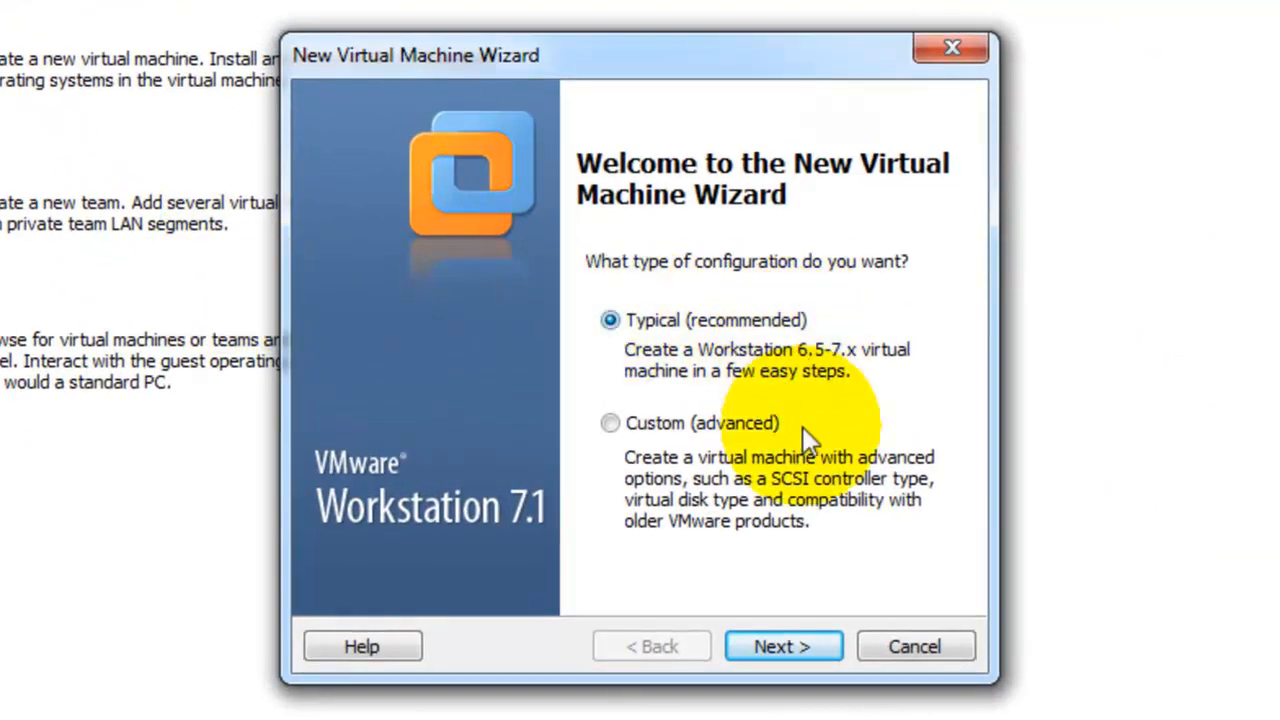
Step: Set up a typical virtual machine with the operating system installed later and Windows 7 as the Microsoft Windows guest version
{"action": "left_click", "coordinate": [780, 655]}
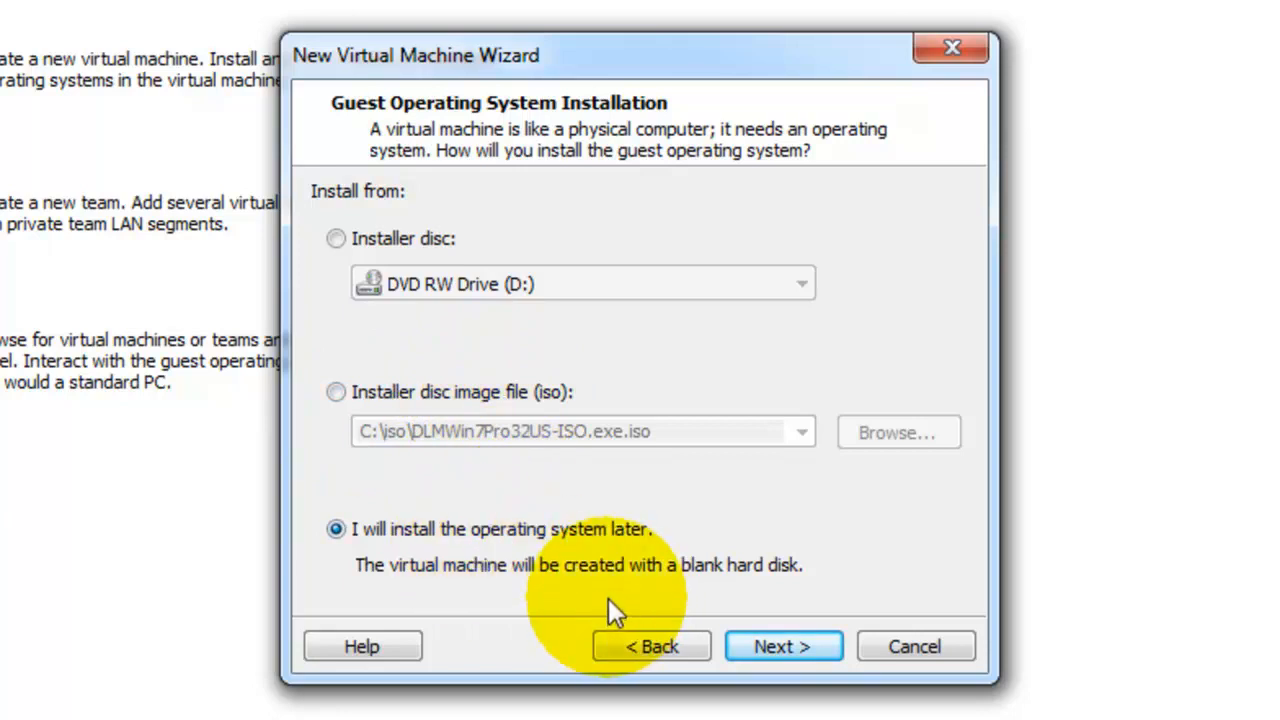
{"action": "left_click", "coordinate": [781, 647]}
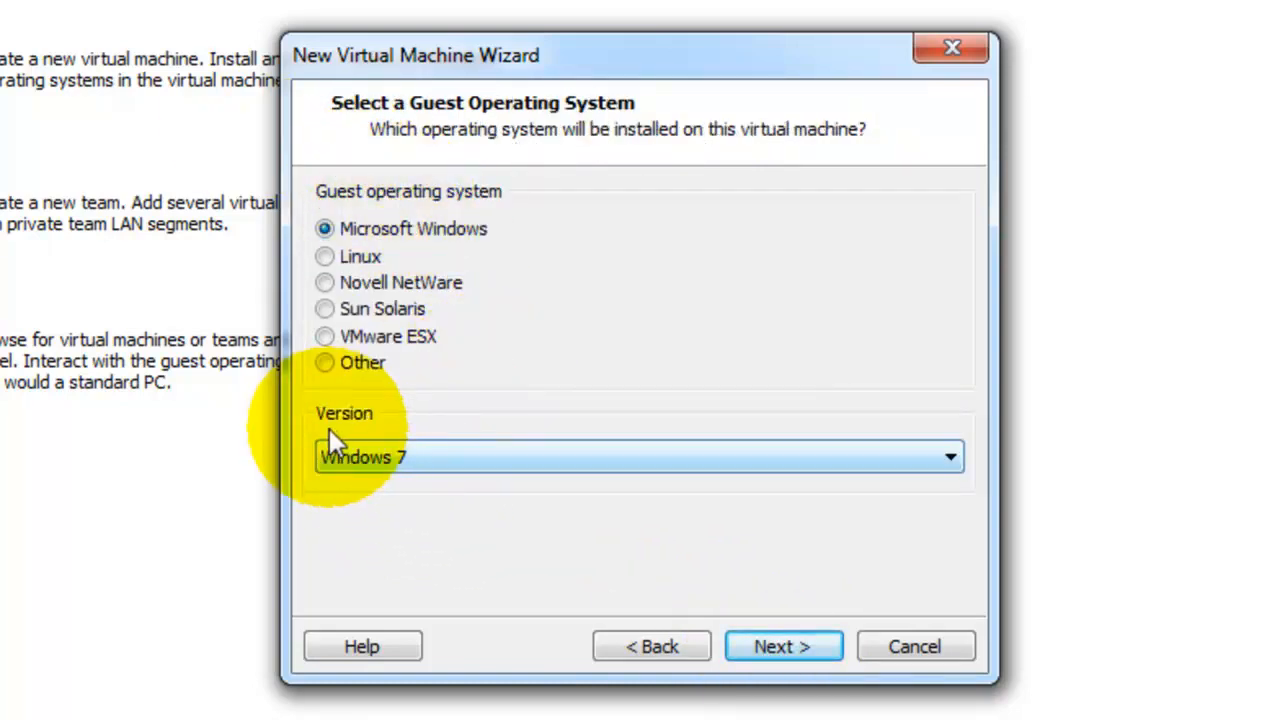
{"action": "left_click", "coordinate": [438, 460]}
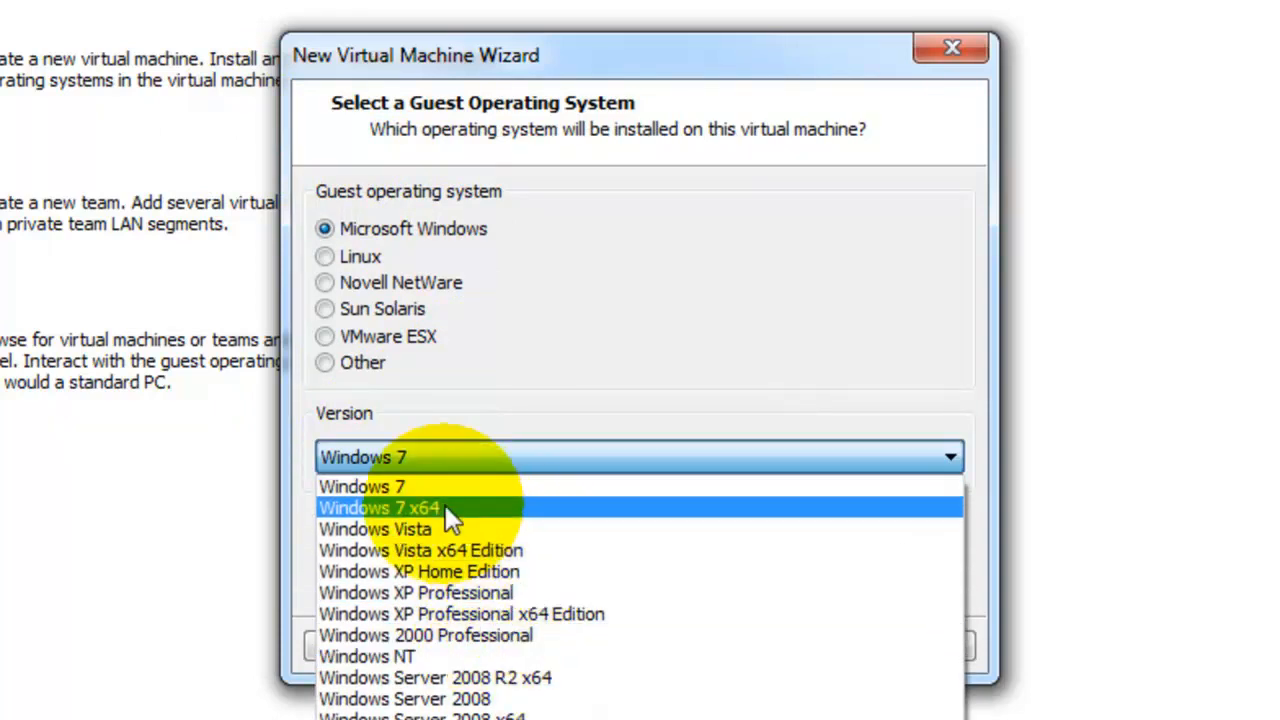
{"action": "left_click", "coordinate": [381, 455]}
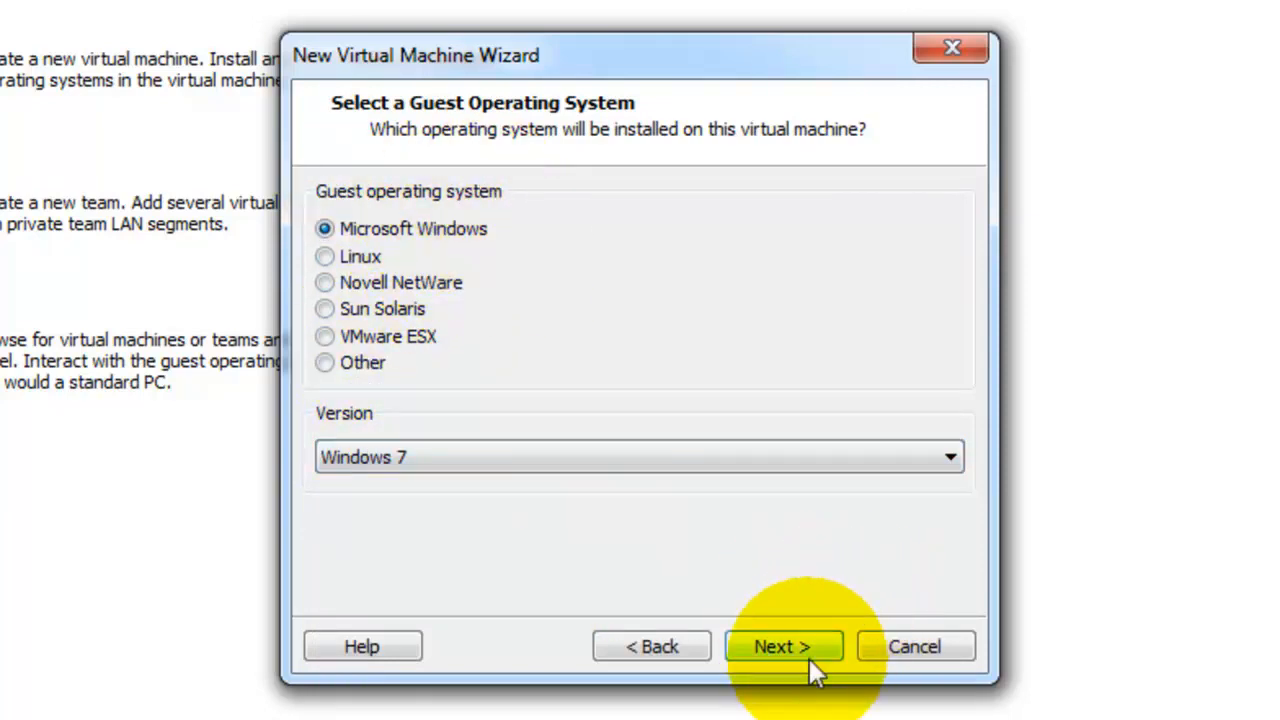
{"action": "left_click", "coordinate": [777, 655]}
Step: Name the virtual machine "Fresh Install Windows 7" and proceed to the disk capacity settings
{"action": "left_click_drag", "start_coordinate": [474, 234], "coordinate": [169, 234]}
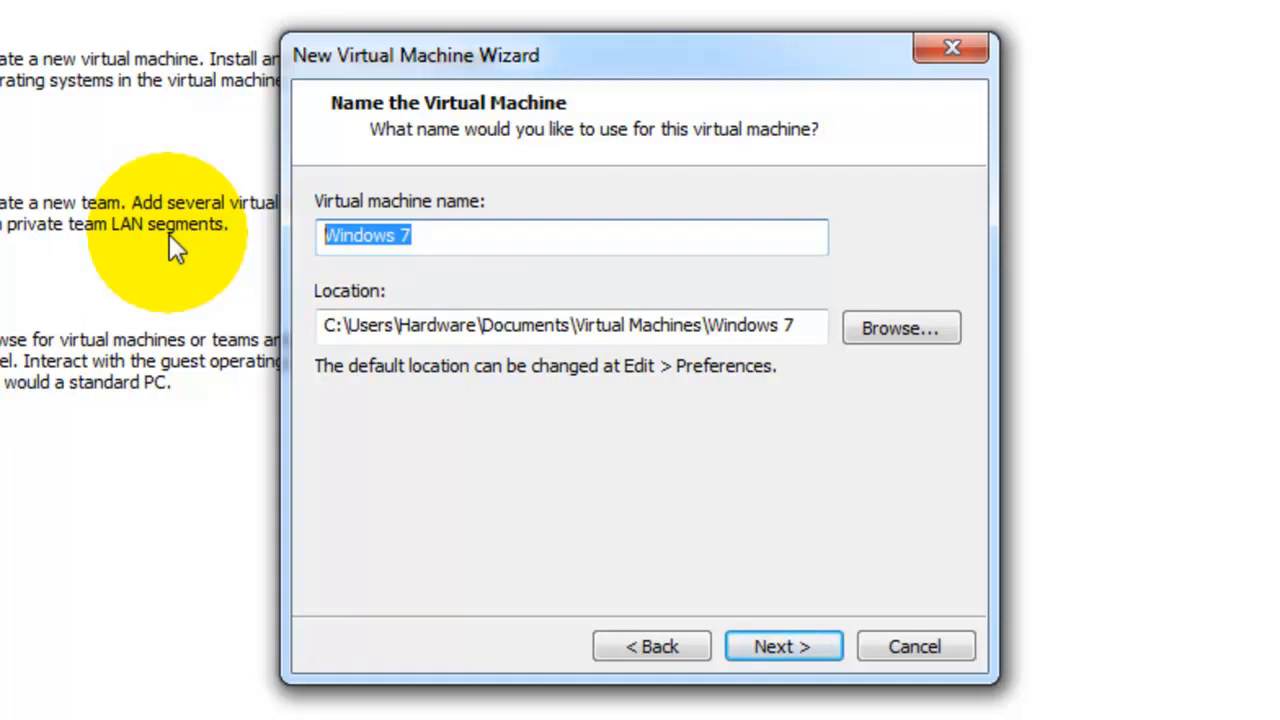
{"action": "key", "text": "BackSpace"}
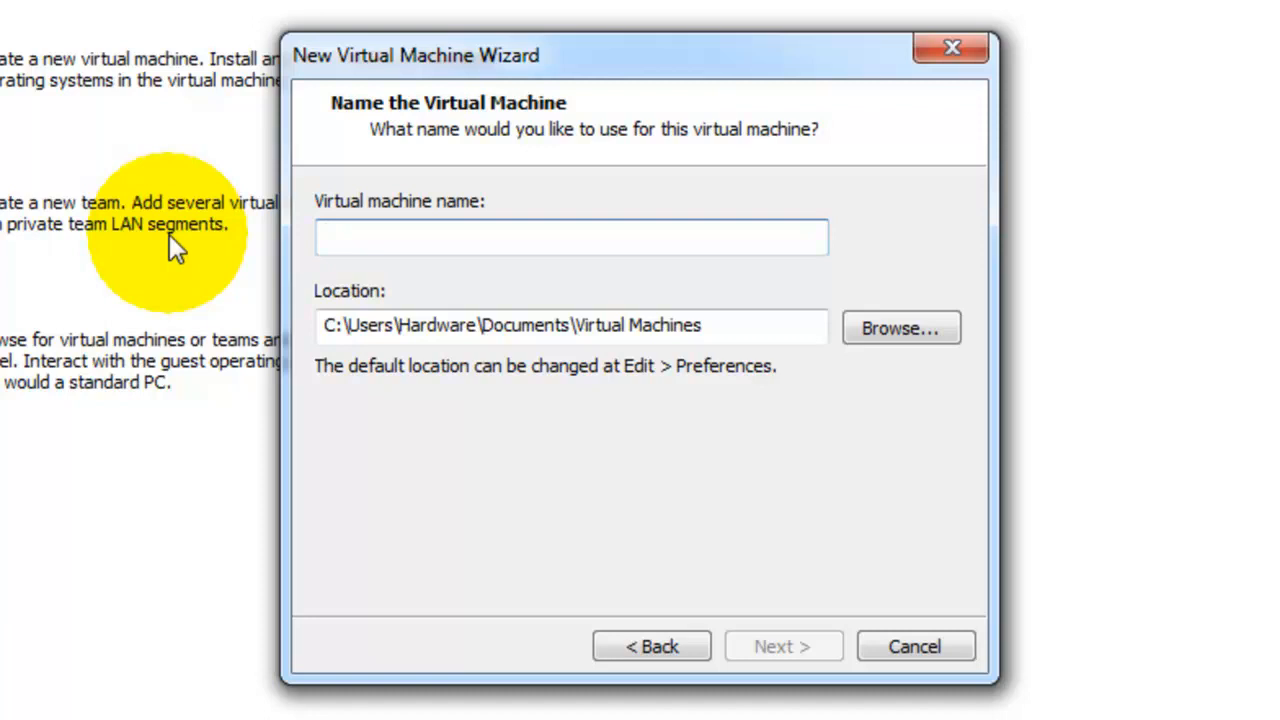
{"action": "type", "text": "Fresh "}
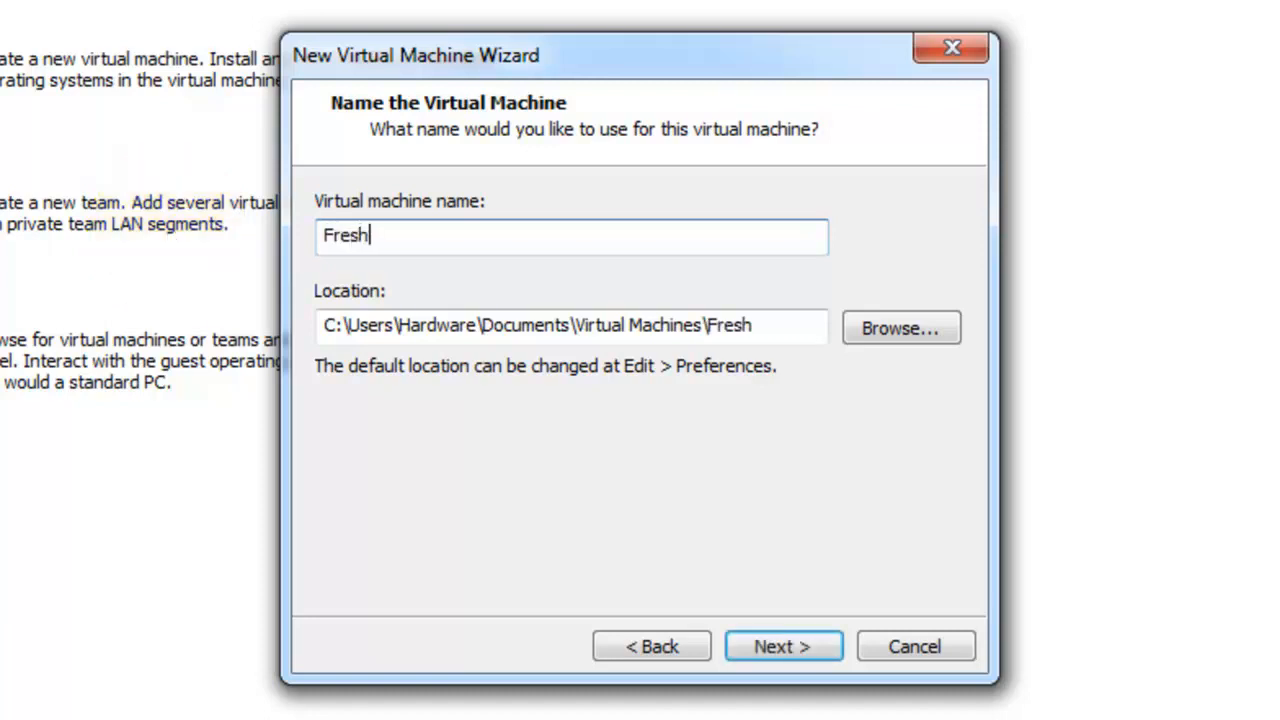
{"action": "type", "text": "Install "}
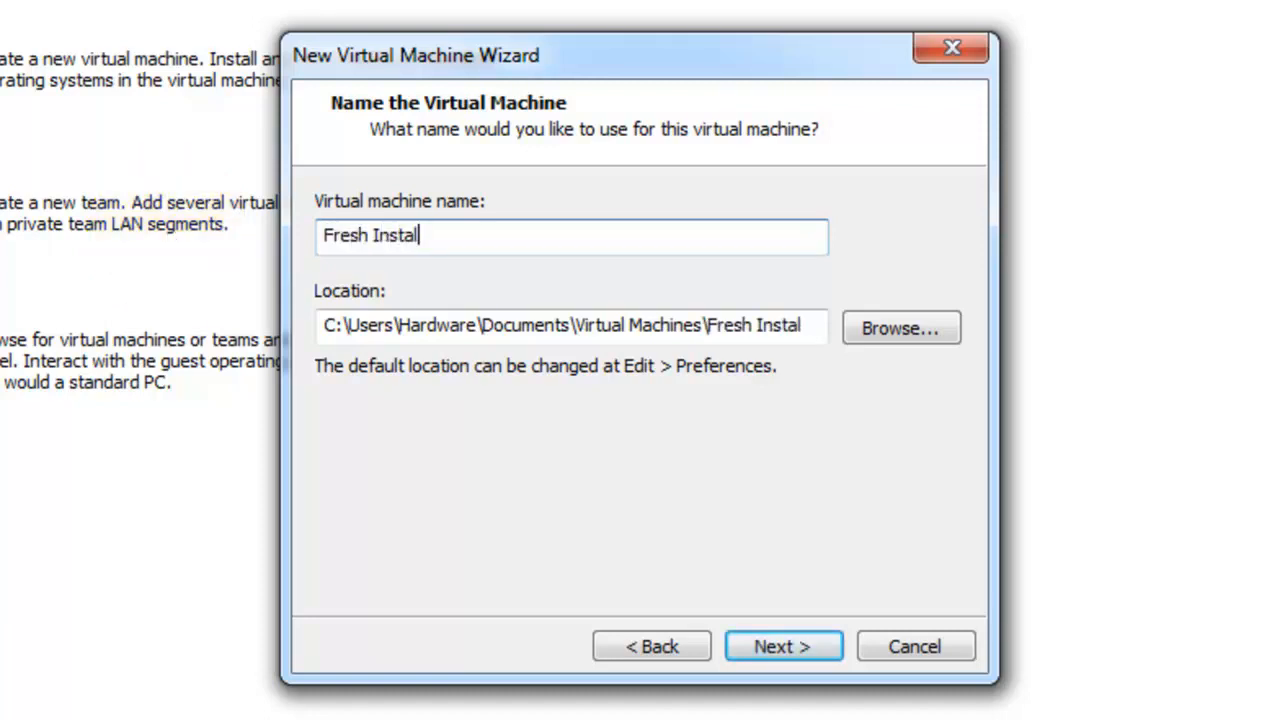
{"action": "type", "text": "Windows"}
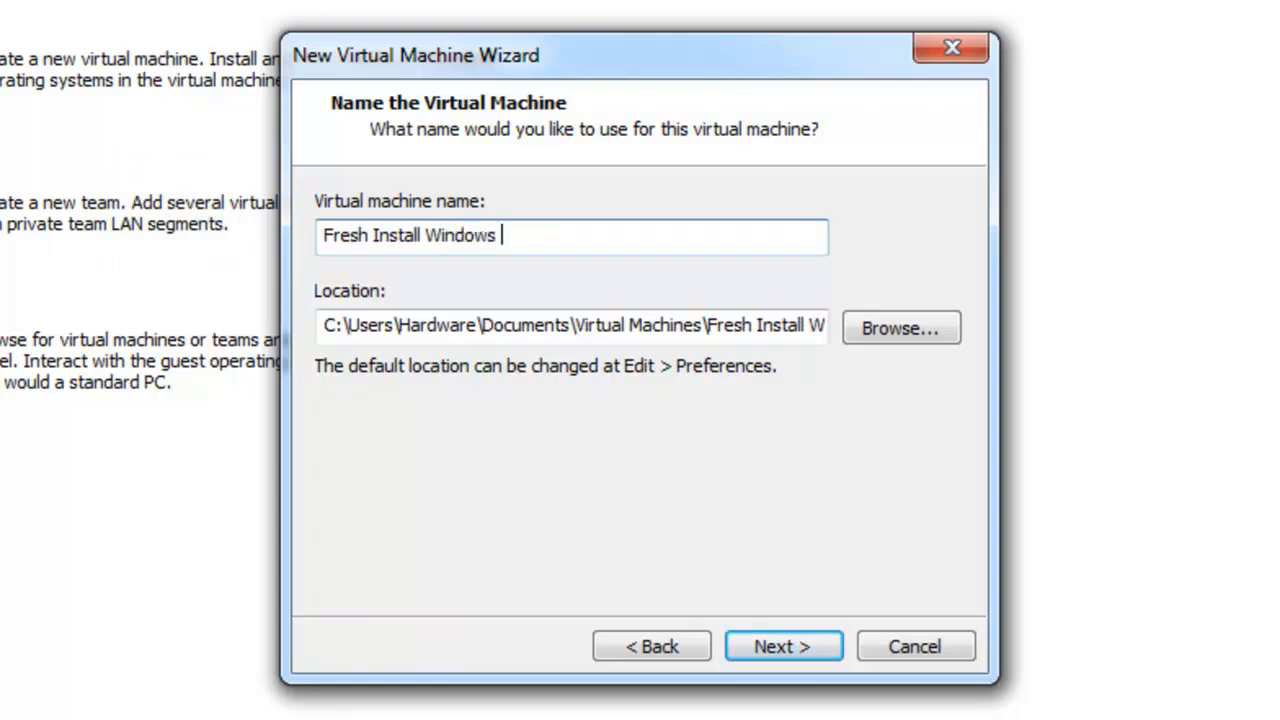
{"action": "type", "text": " 7"}
{"action": "key", "text": "Return"}
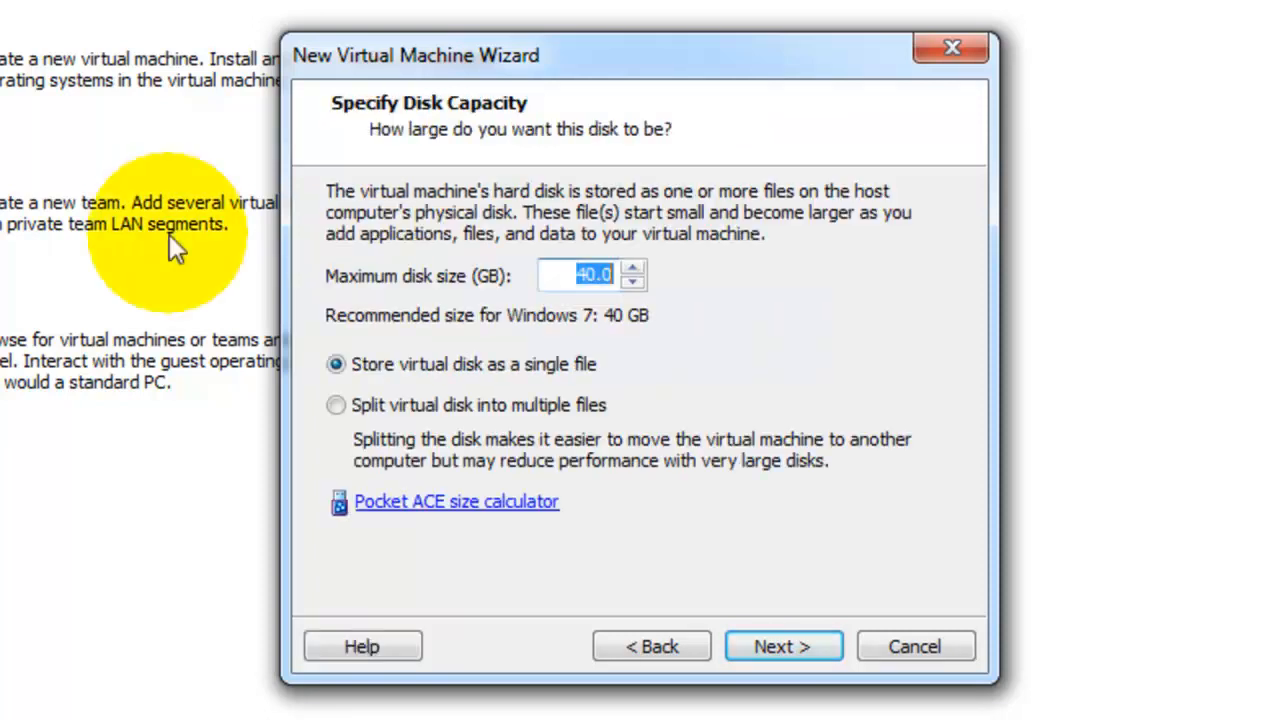
Step: Set the maximum disk size to 30 GB, stored as a single file, and finish creating the virtual machine
{"action": "double_click", "coordinate": [594, 274]}
{"action": "type", "text": "30.0"}
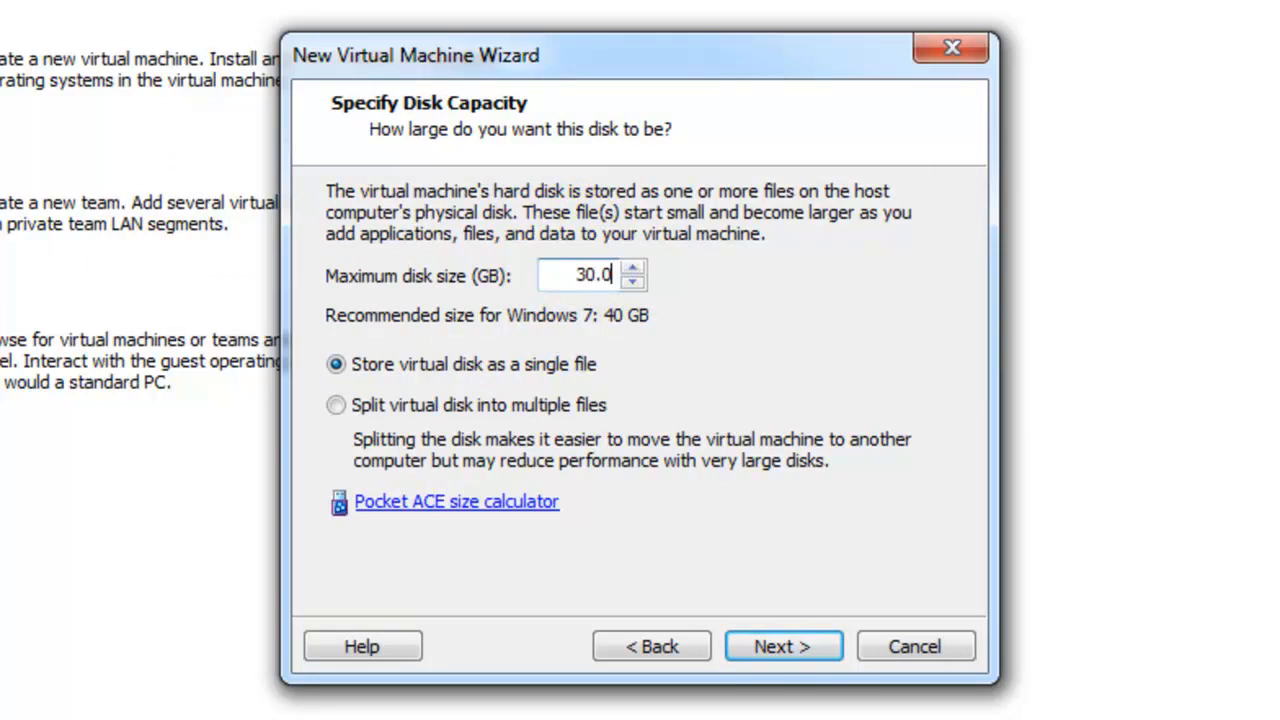
{"action": "left_click", "coordinate": [790, 647]}
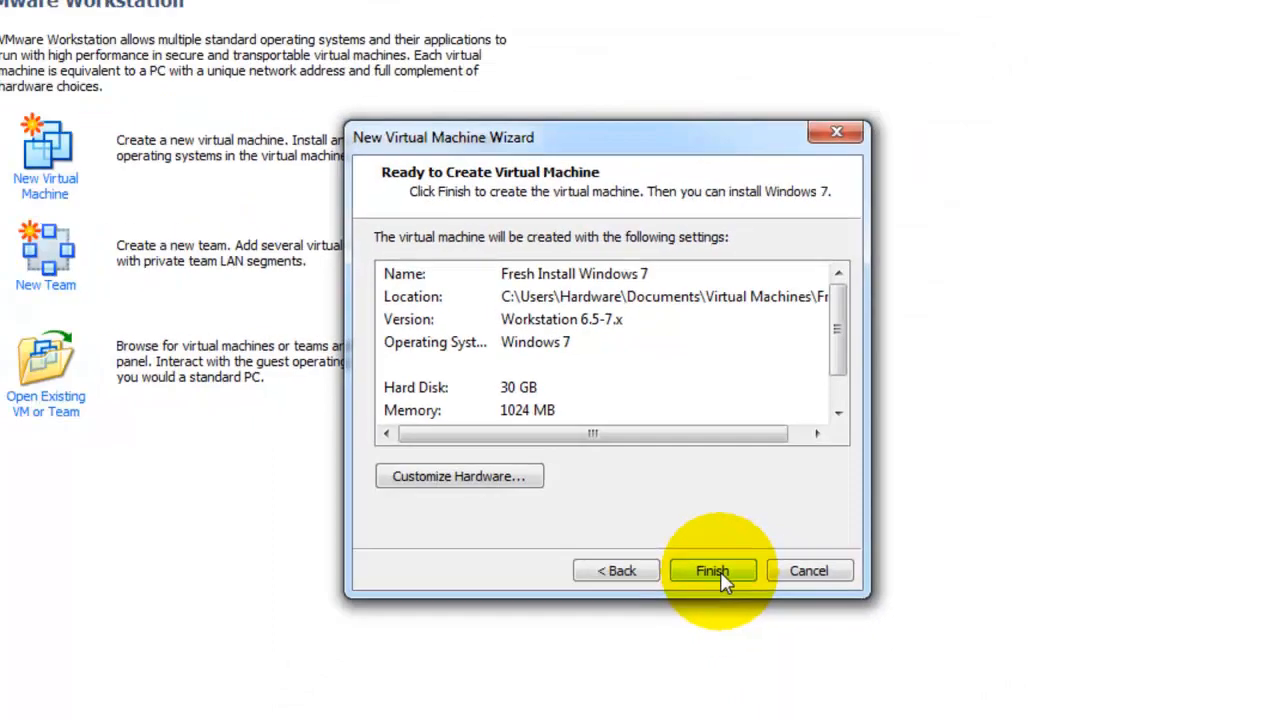
{"action": "left_click", "coordinate": [790, 647]}
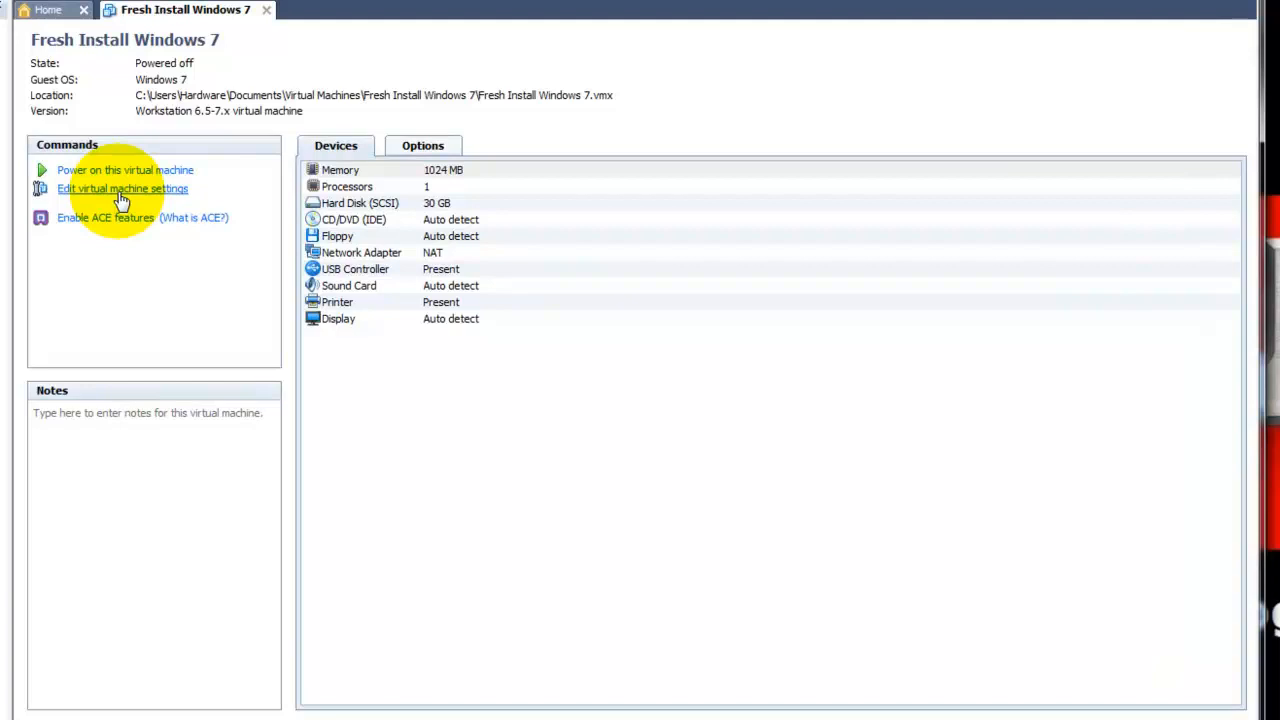
Step: In the virtual machine's settings, switch the CD/DVD (IDE) drive from a physical drive to an ISO image file
{"action": "left_click", "coordinate": [120, 189]}
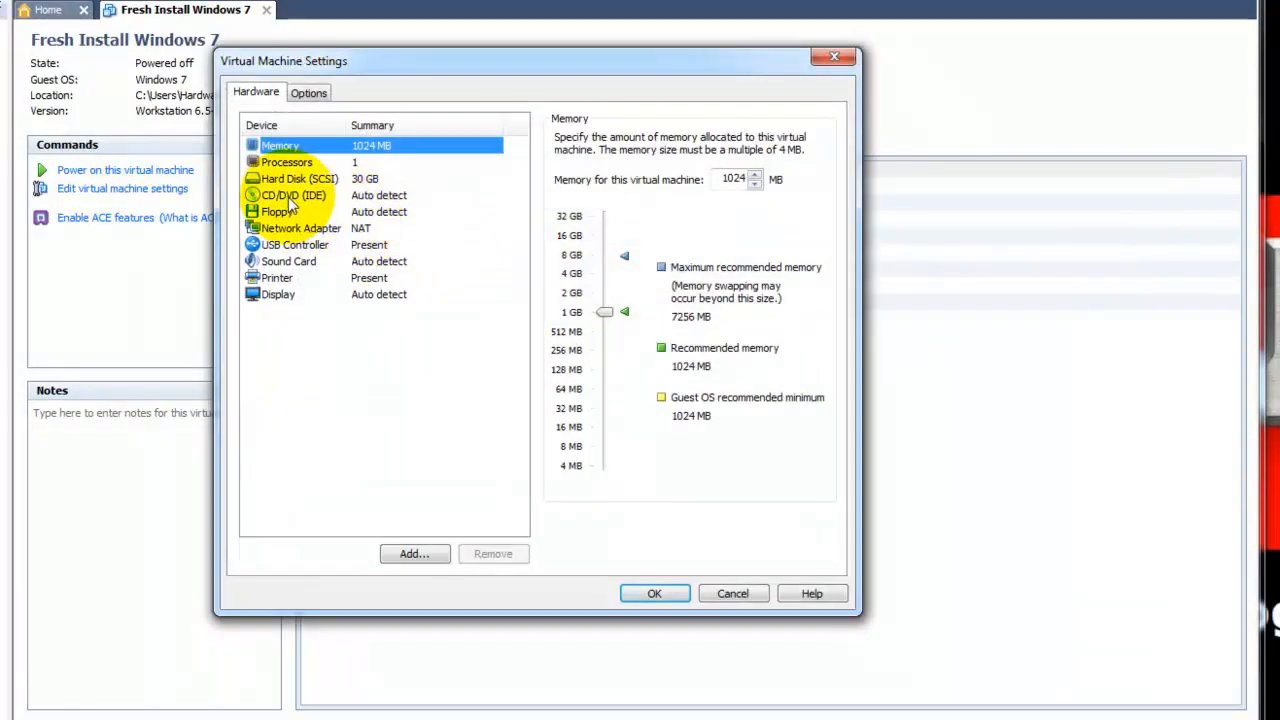
{"action": "left_click", "coordinate": [289, 198]}
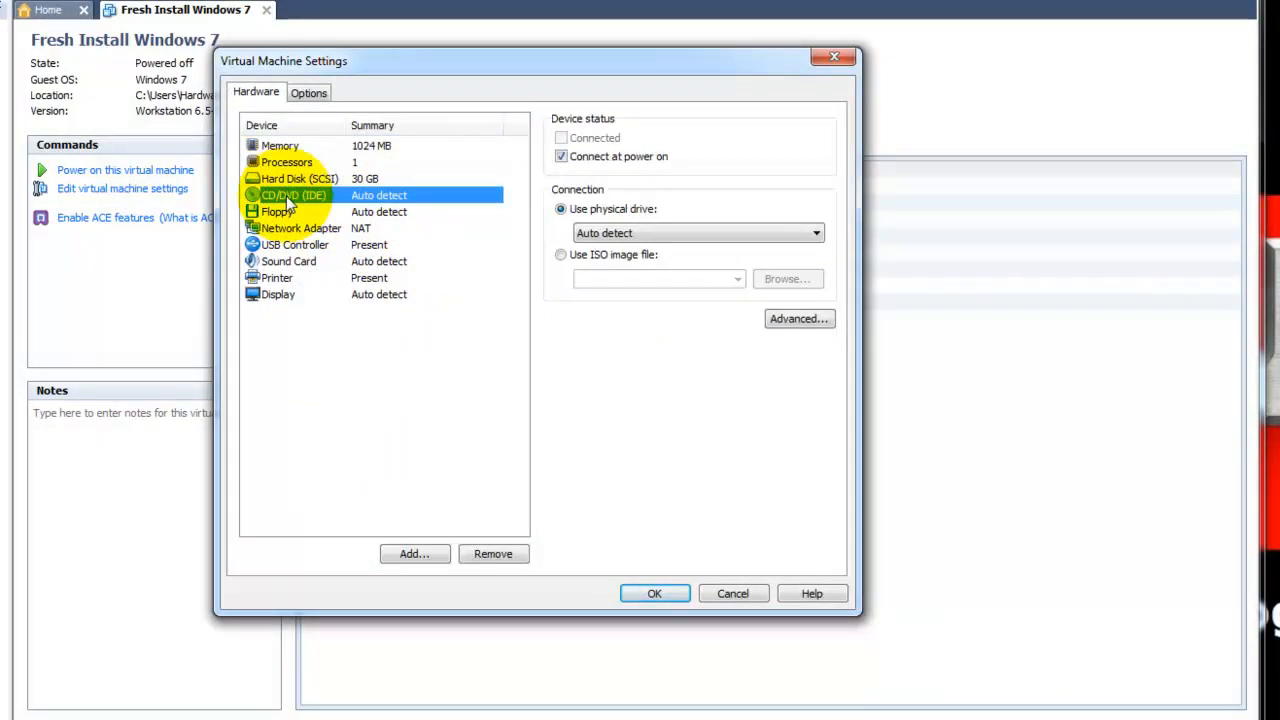
{"action": "left_click", "coordinate": [561, 255]}
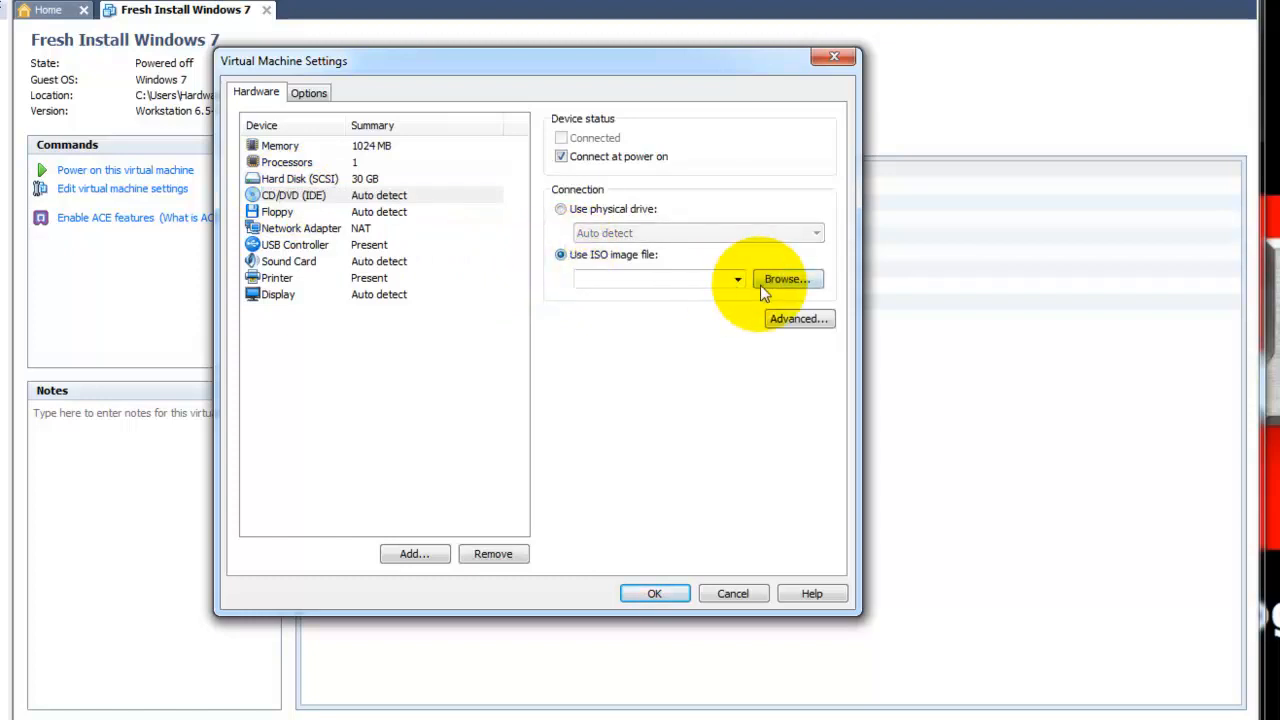
Step: Load DLMWin7Pro32US-ISO.exe.iso from the iso folder on Local Disk (C:) as the drive's image and save the settings
{"action": "left_click", "coordinate": [774, 283]}
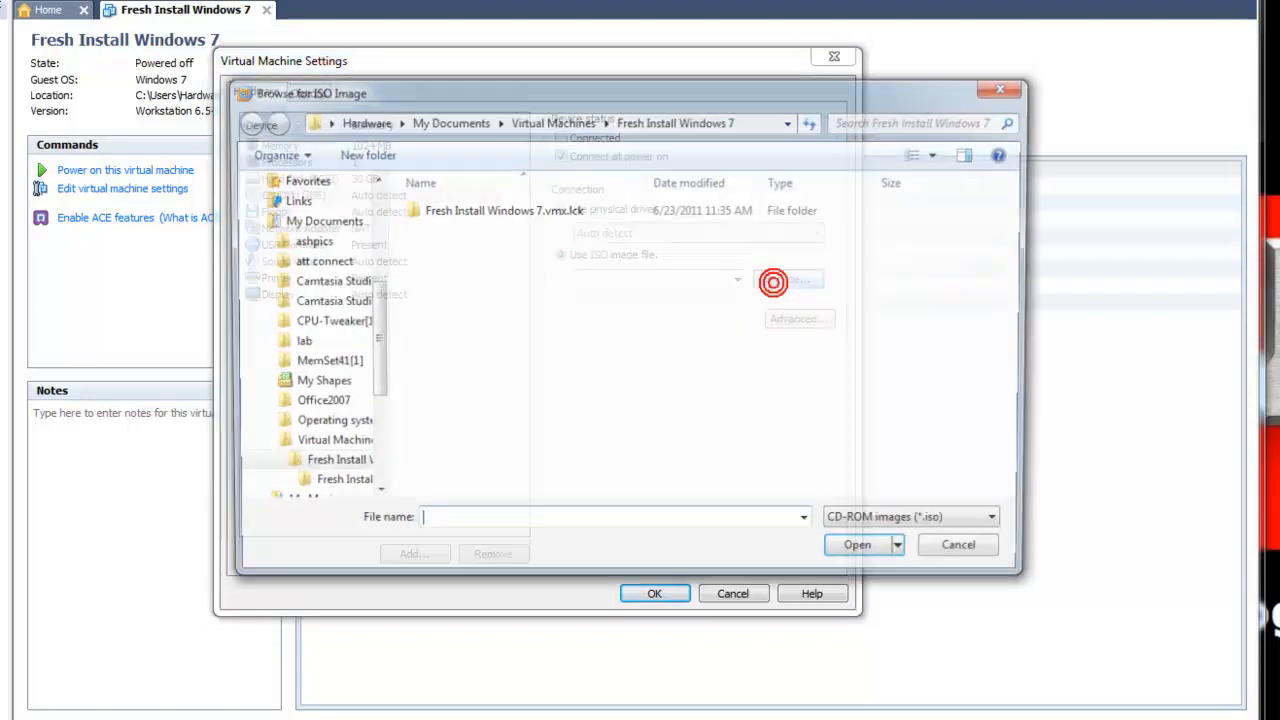
{"action": "left_click", "coordinate": [252, 220]}
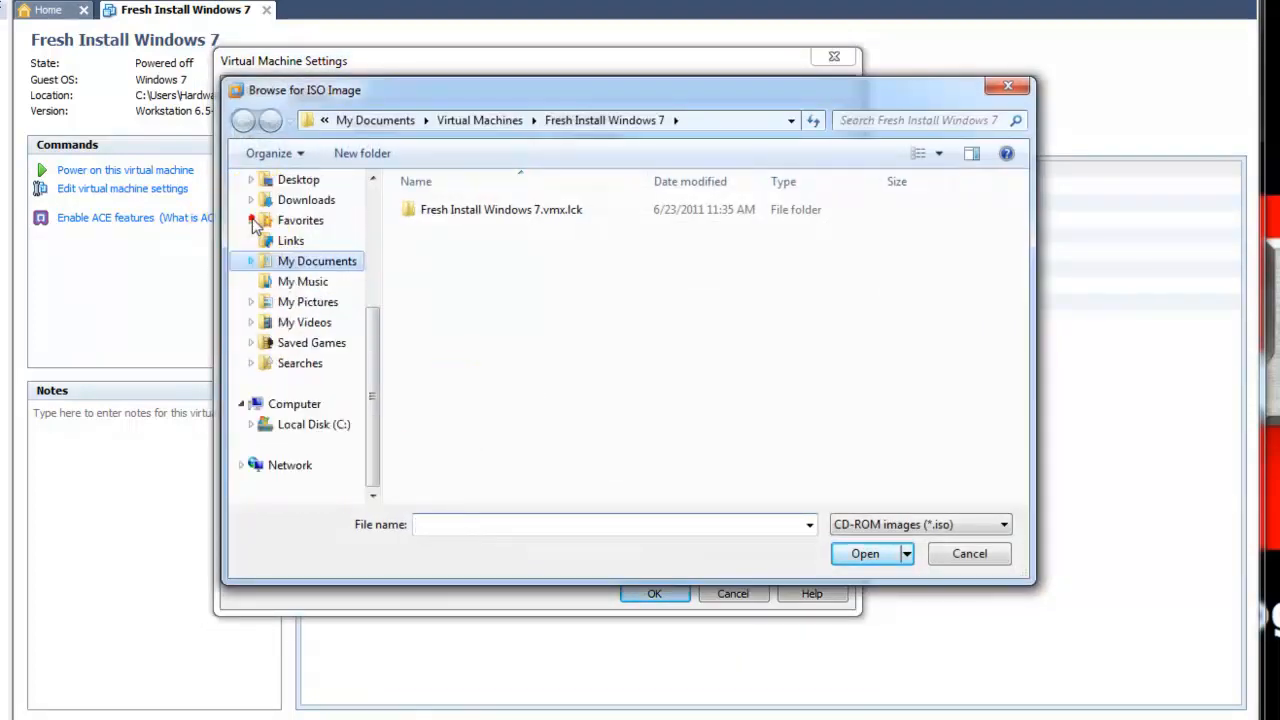
{"action": "scroll", "coordinate": [349, 329], "scroll_direction": "up", "scroll_amount": 4}
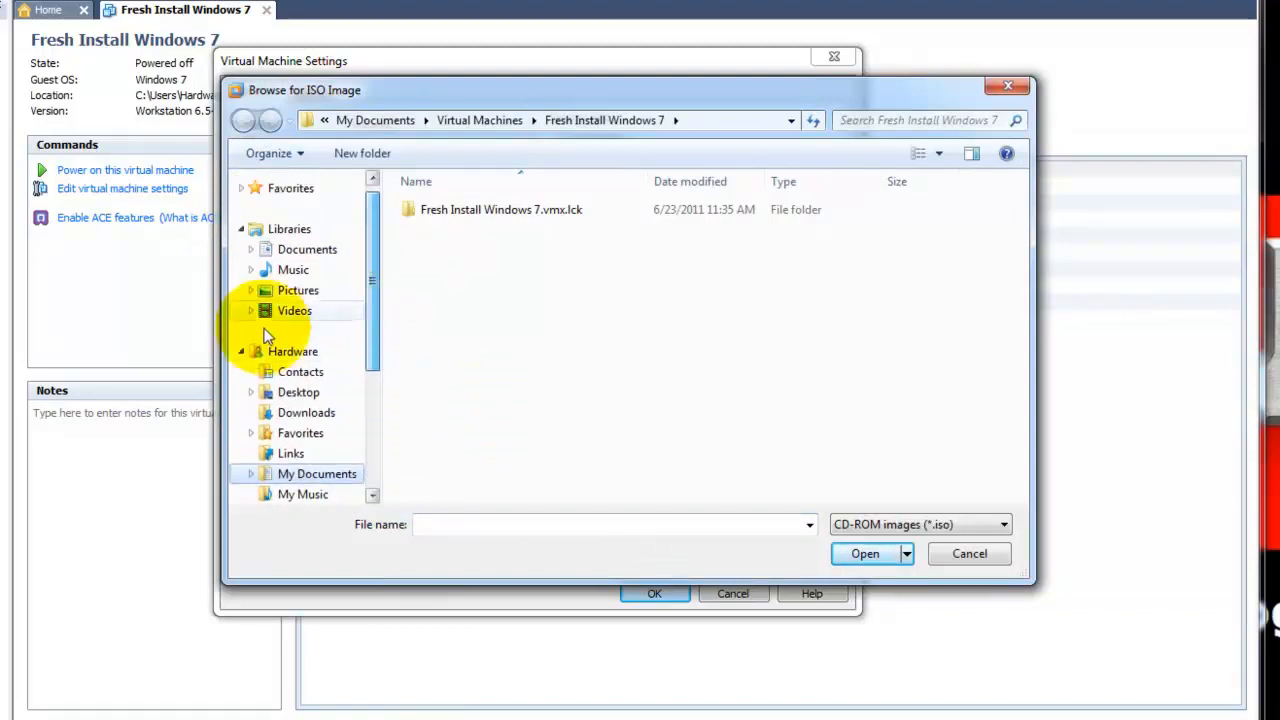
{"action": "left_click", "coordinate": [242, 350]}
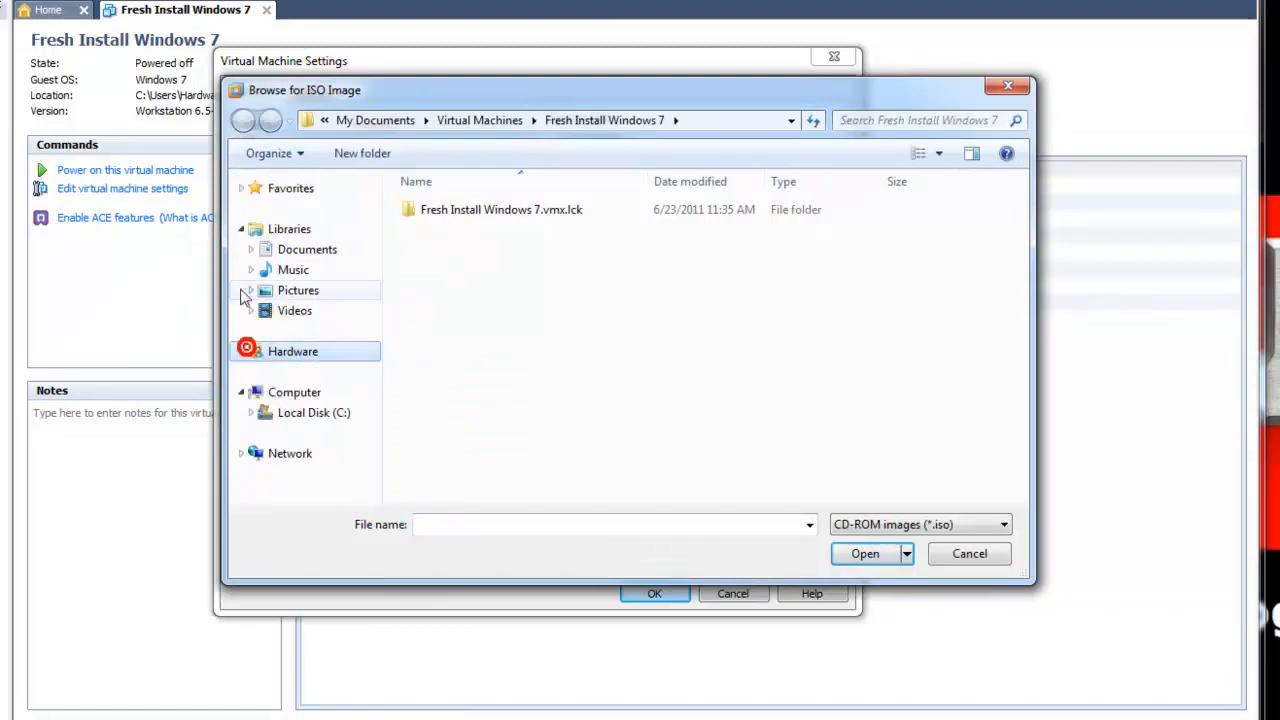
{"action": "left_click", "coordinate": [282, 418]}
{"action": "double_click", "coordinate": [438, 230]}
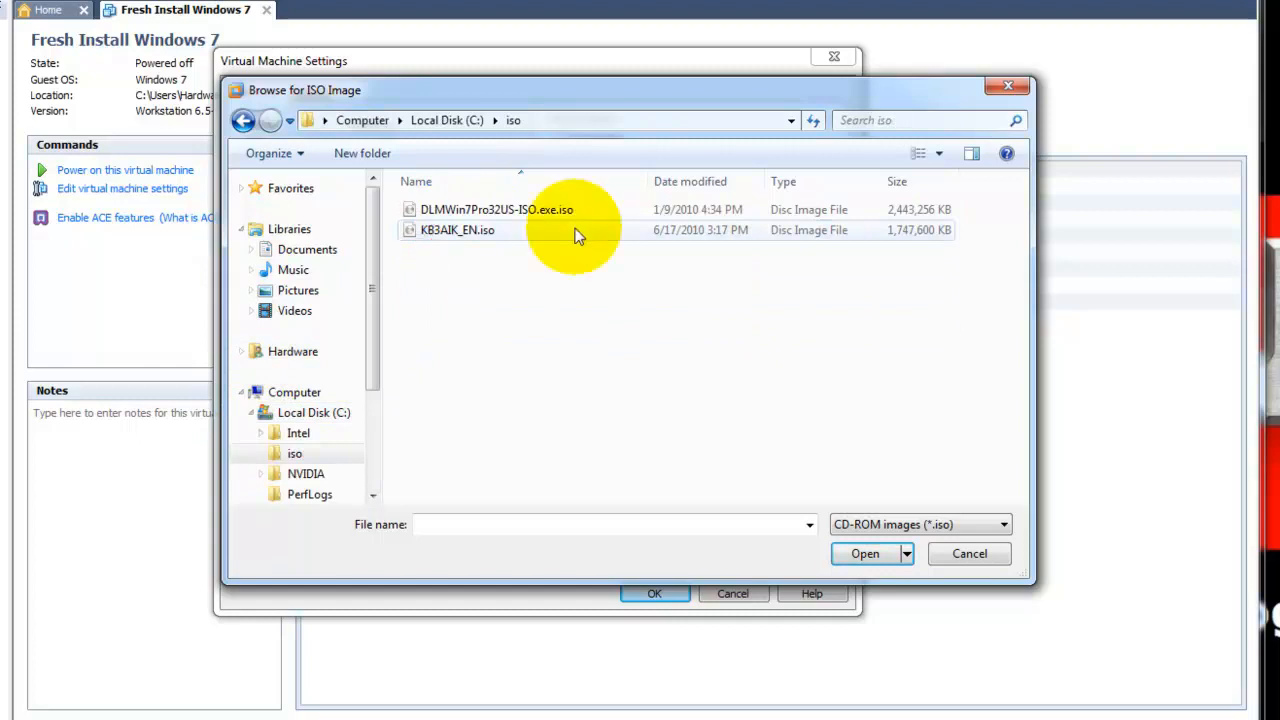
{"action": "left_click", "coordinate": [460, 210]}
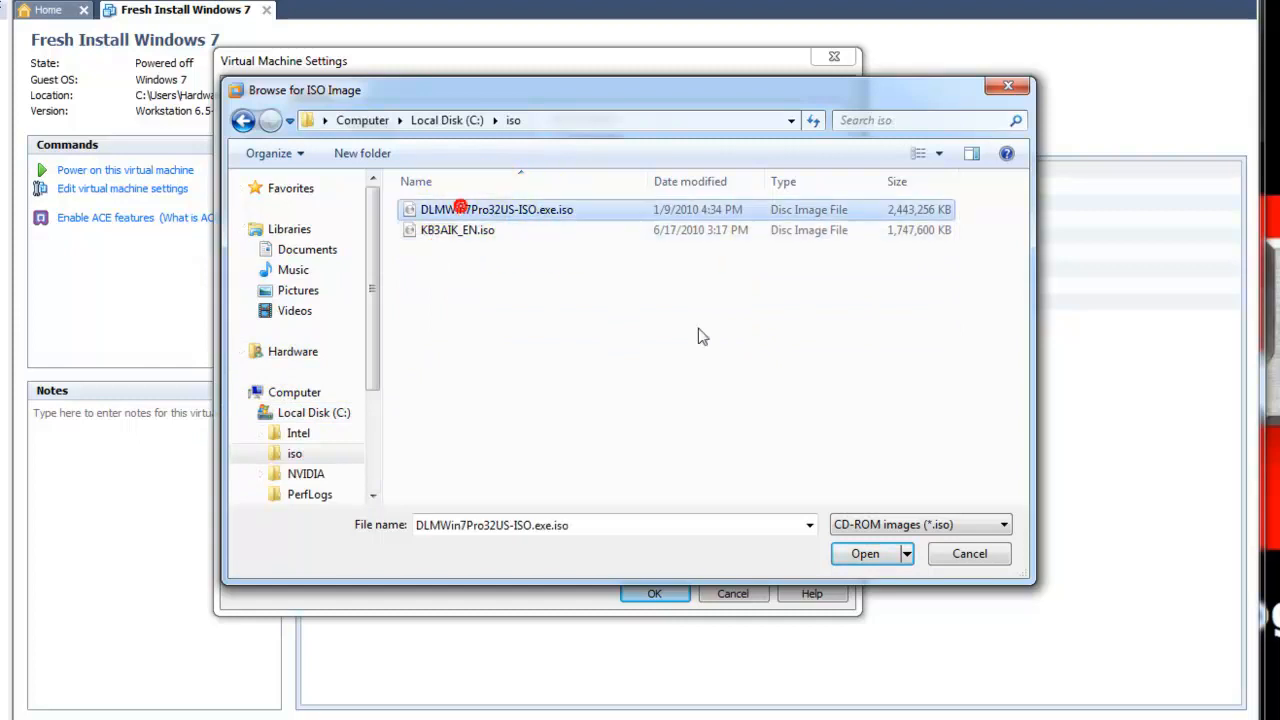
{"action": "left_click", "coordinate": [860, 556]}
{"action": "left_click", "coordinate": [653, 591]}
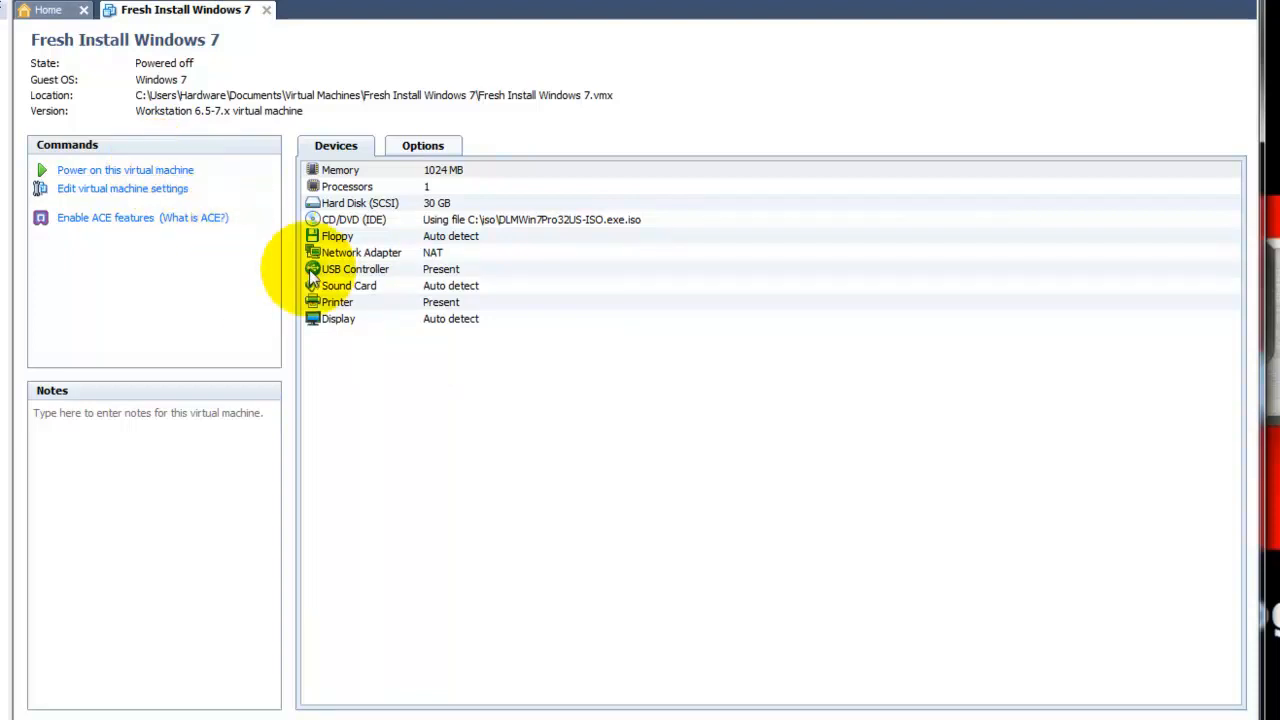
Step: Power on the virtual machine, enter its BIOS setup and go to the Boot settings
{"action": "left_click", "coordinate": [172, 178]}
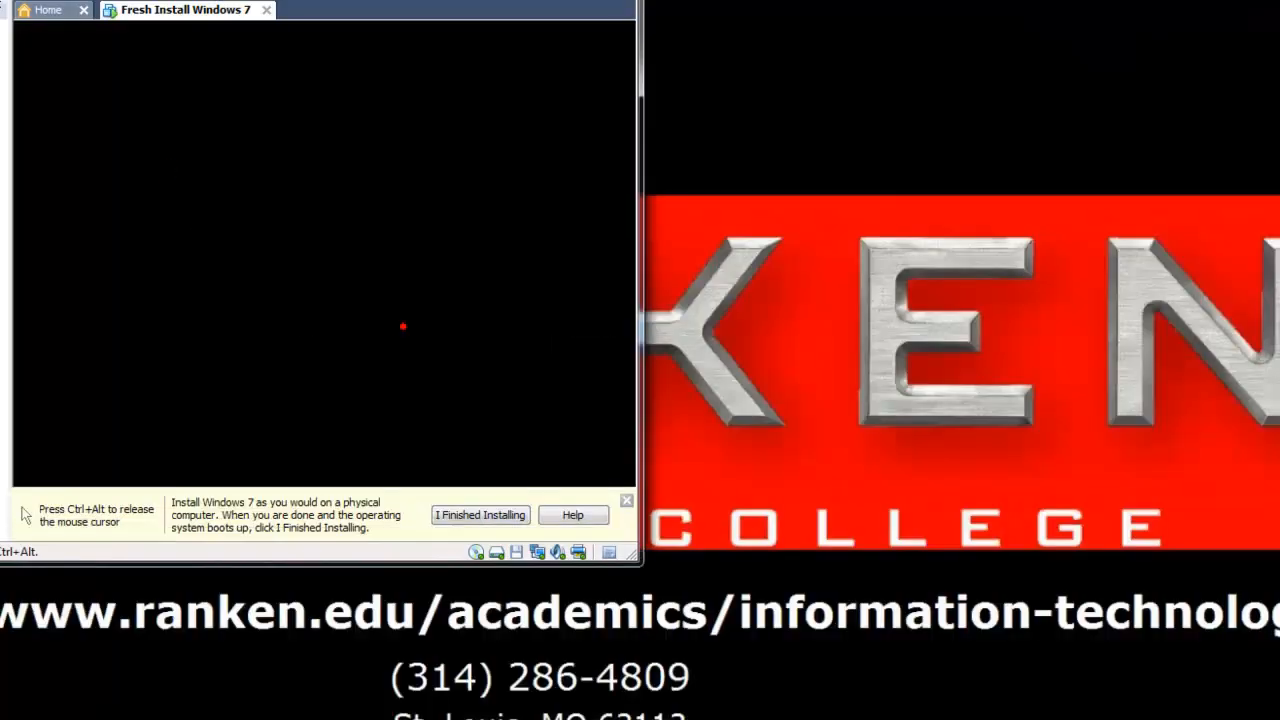
{"action": "key", "text": "F2"}
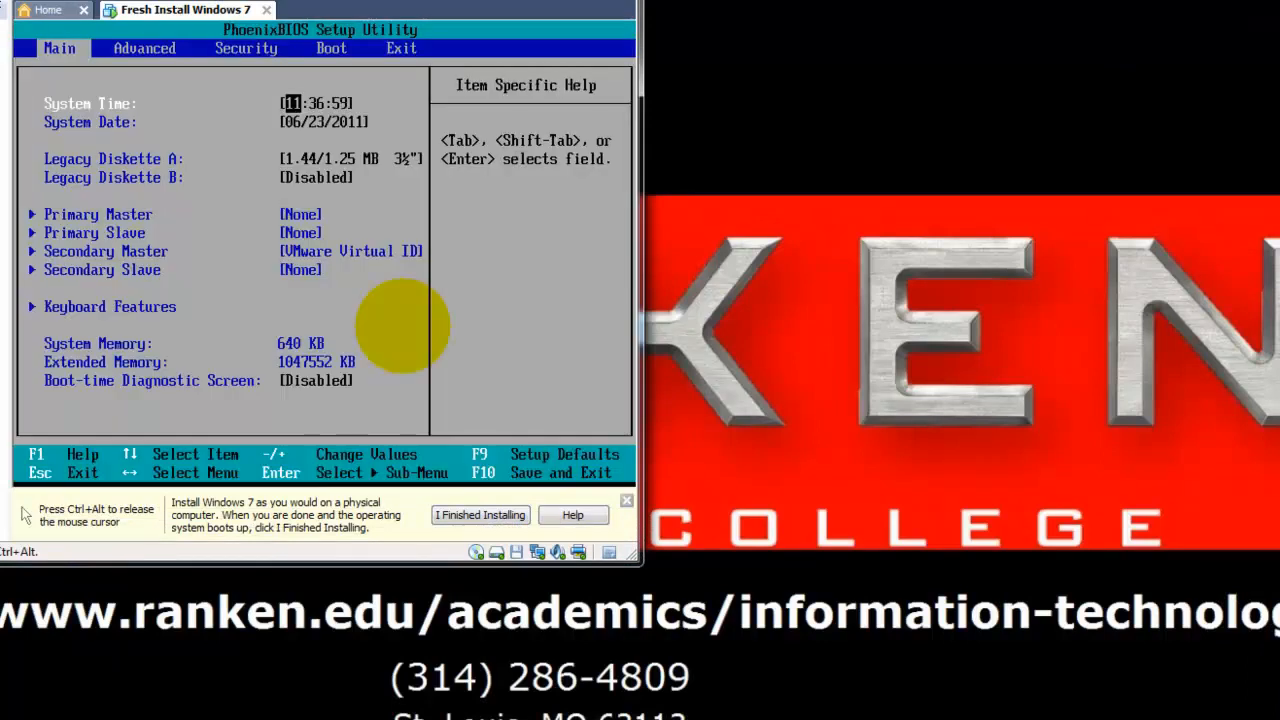
{"action": "key", "text": "Right"}
{"action": "key", "text": "Right"}
{"action": "key", "text": "Right"}
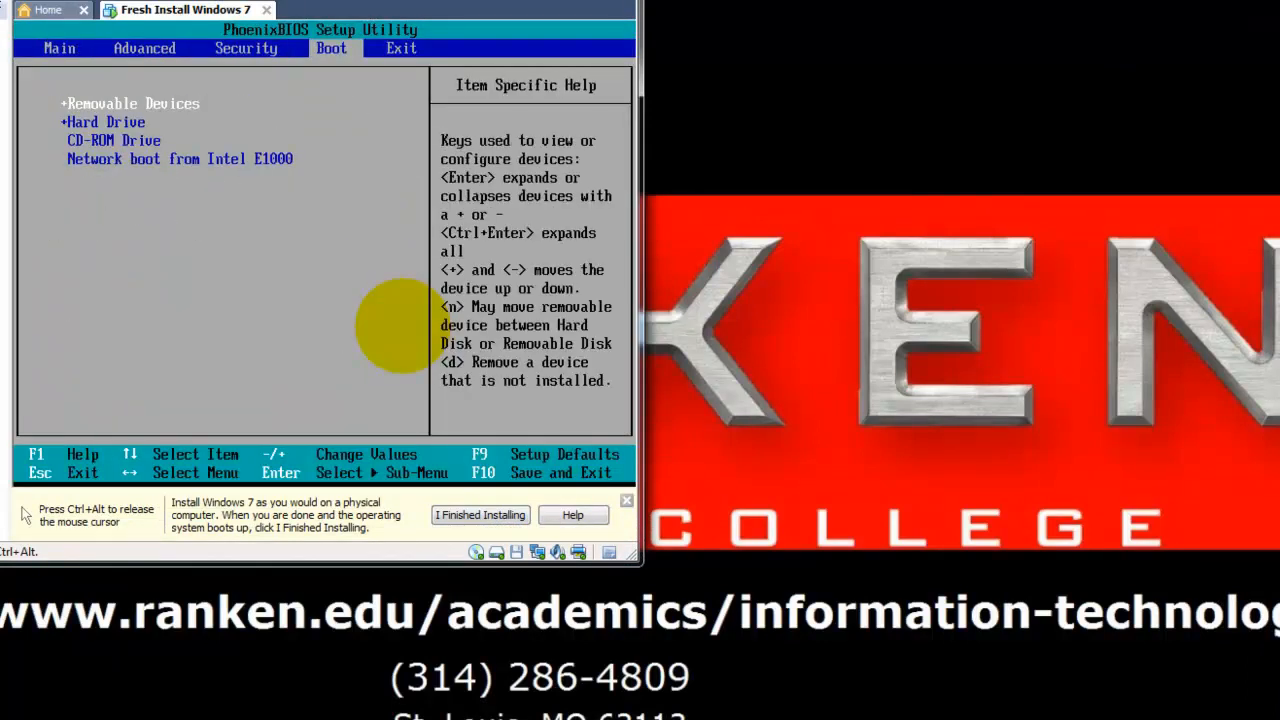
Step: Move CD-ROM Drive to the first place in the boot order, then save the configuration and exit the BIOS
{"action": "key", "text": "Down"}
{"action": "key", "text": "Down"}
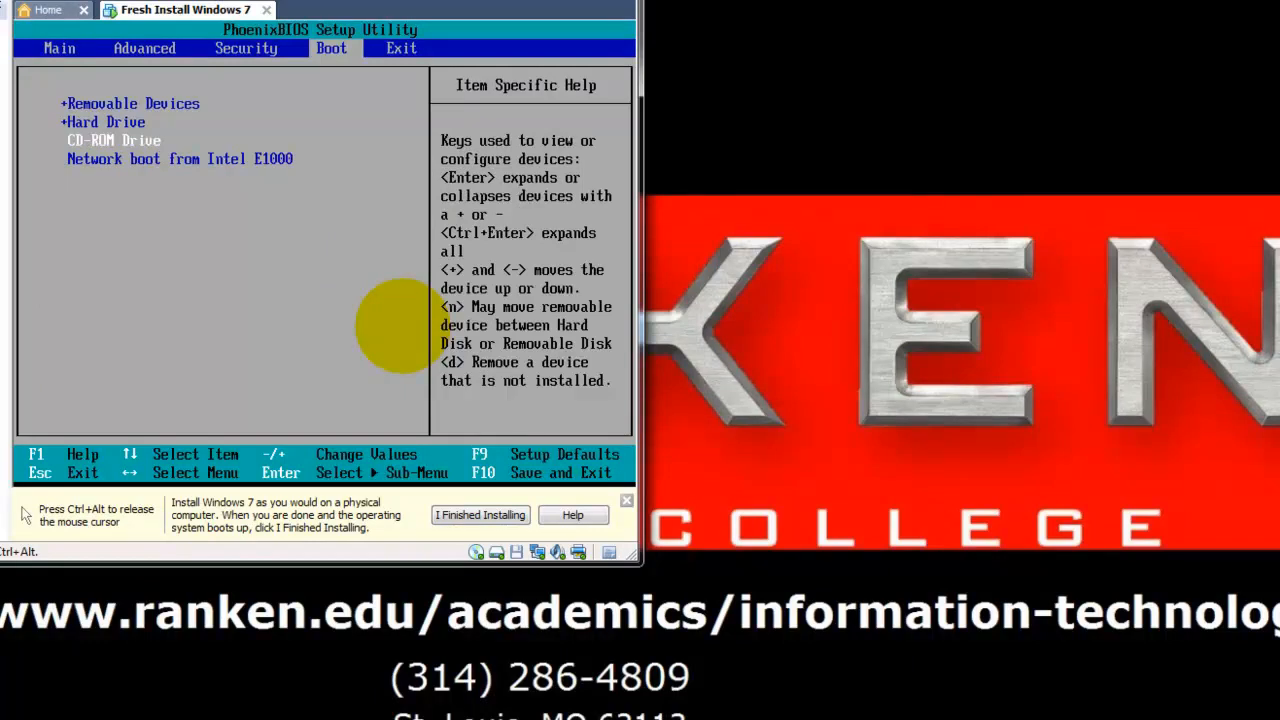
{"action": "key", "text": "plus"}
{"action": "key", "text": "plus"}
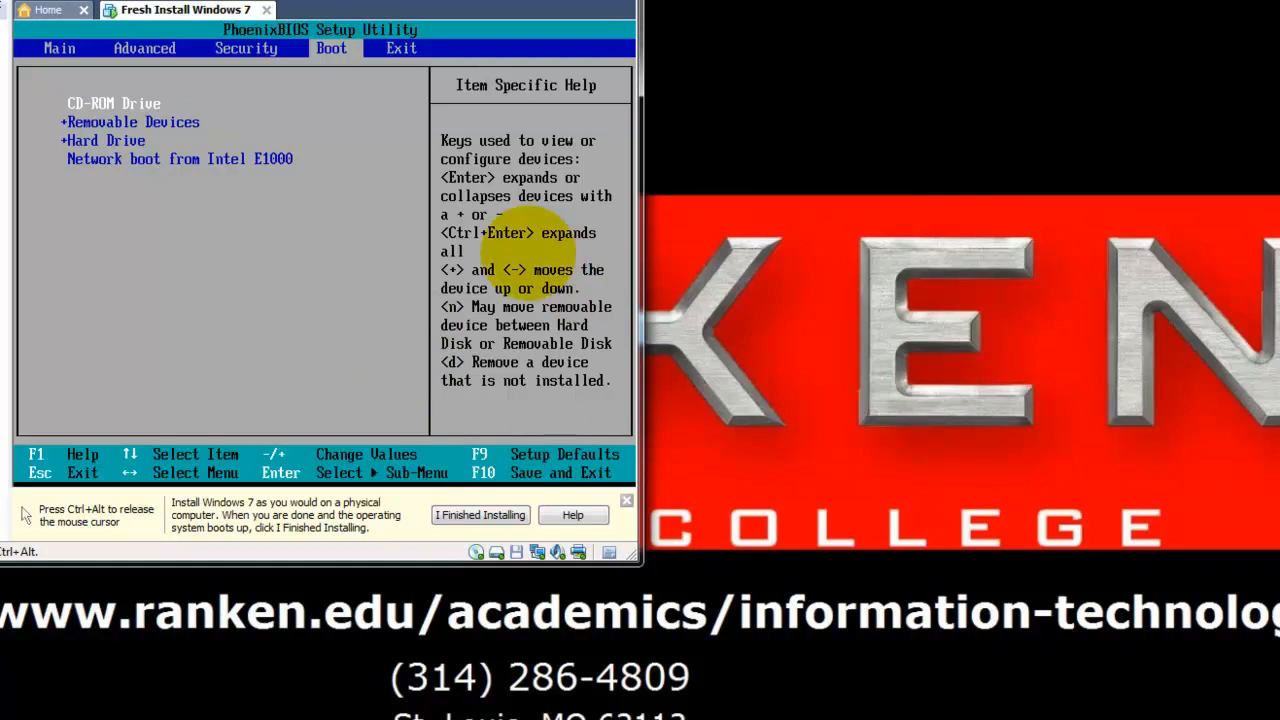
{"action": "key", "text": "F10"}
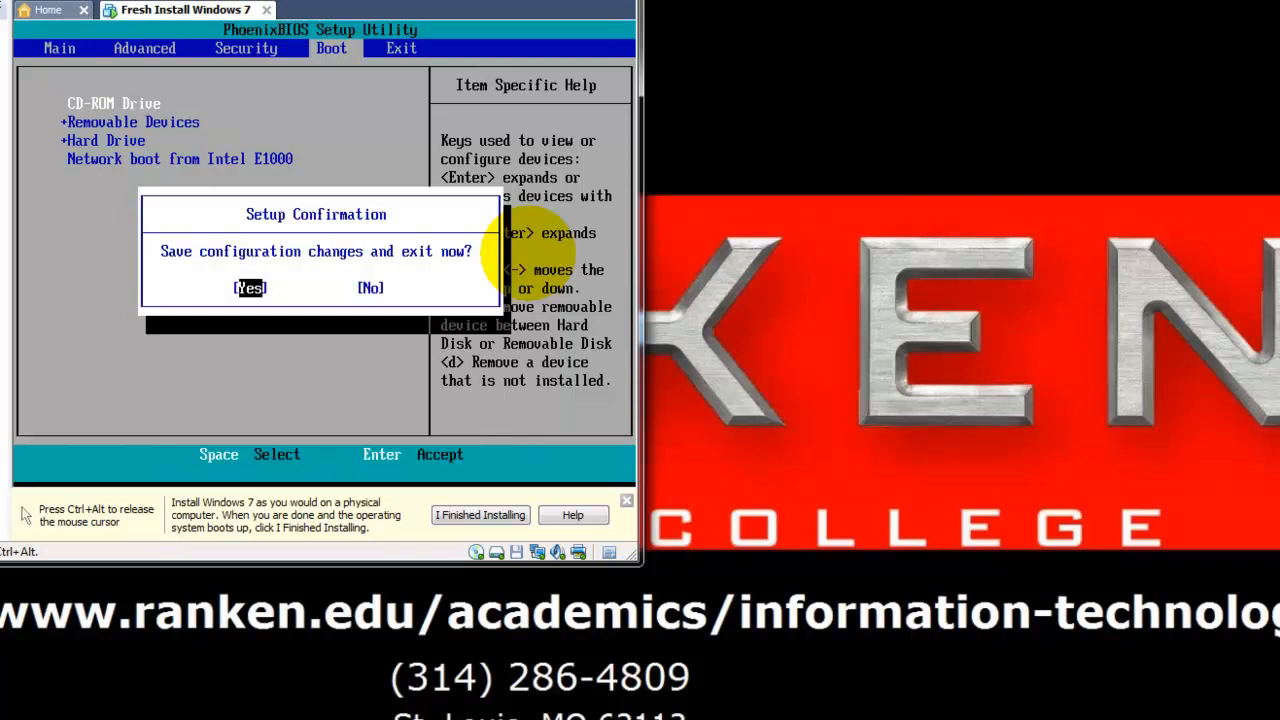
{"action": "key", "text": "Return"}
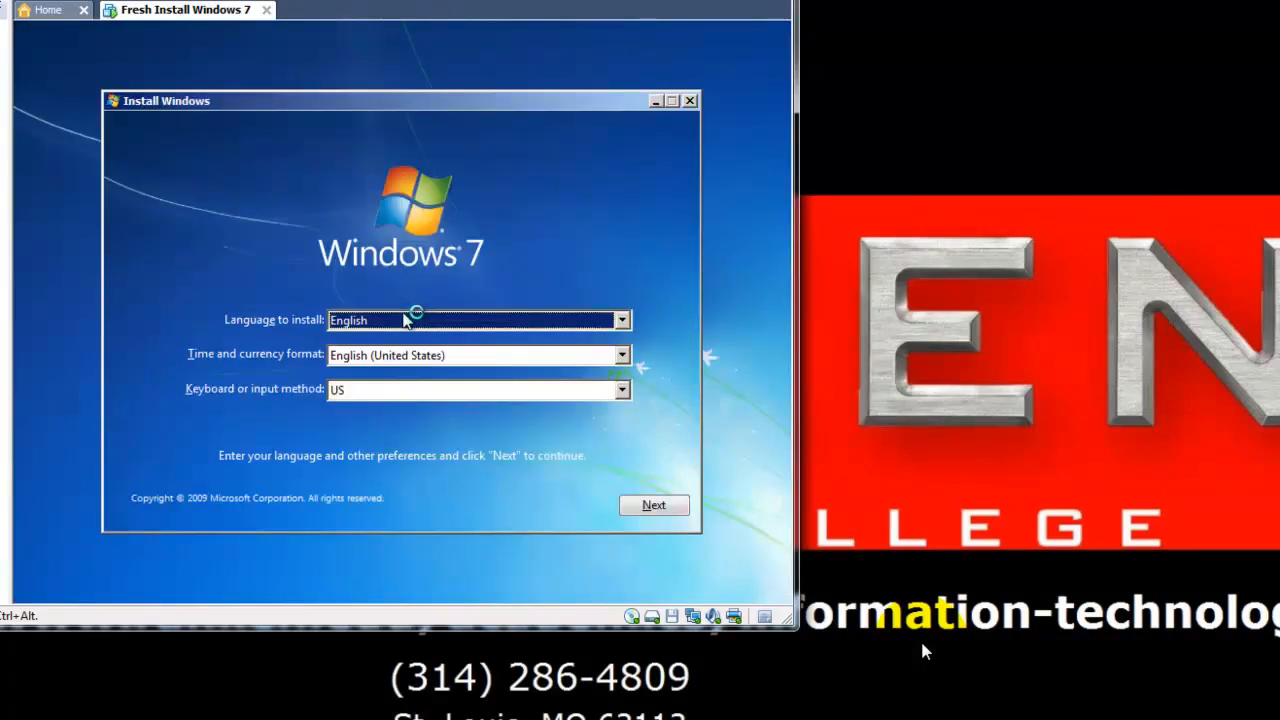
Step: Start the Windows 7 installation with English, English (United States) and the US keyboard, and accept the license terms
{"action": "left_click", "coordinate": [654, 506]}
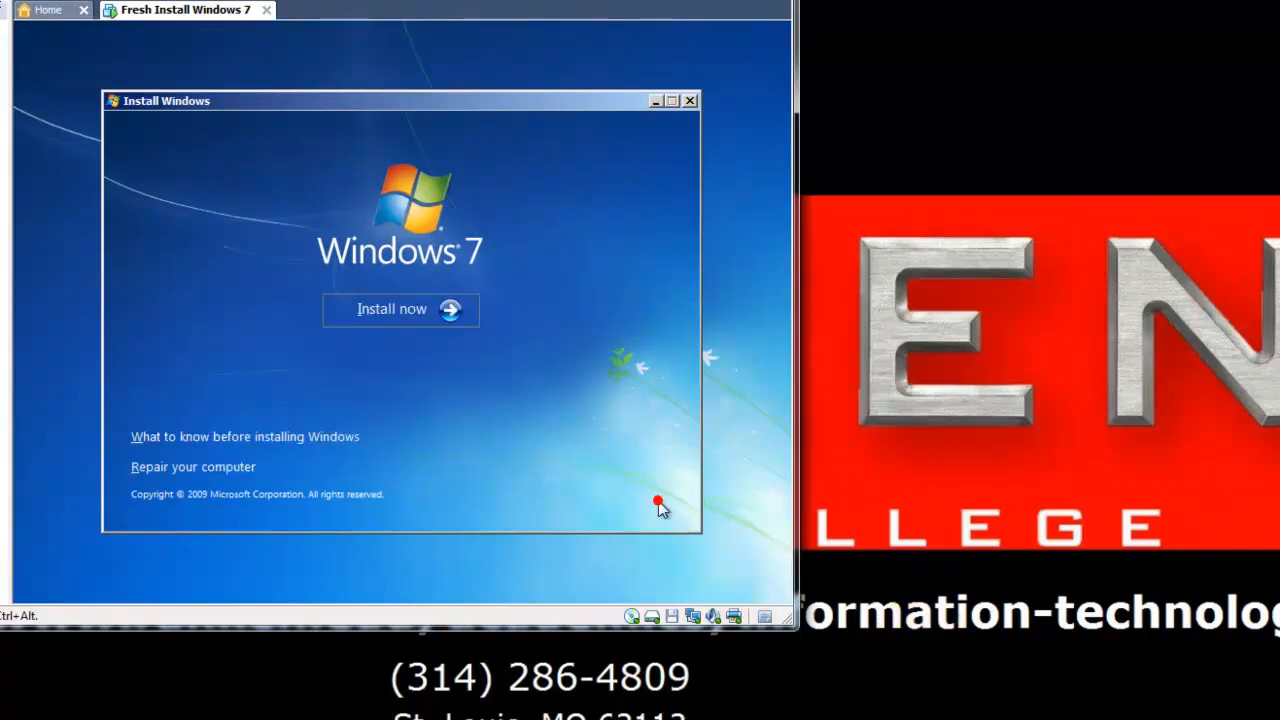
{"action": "left_click", "coordinate": [411, 316]}
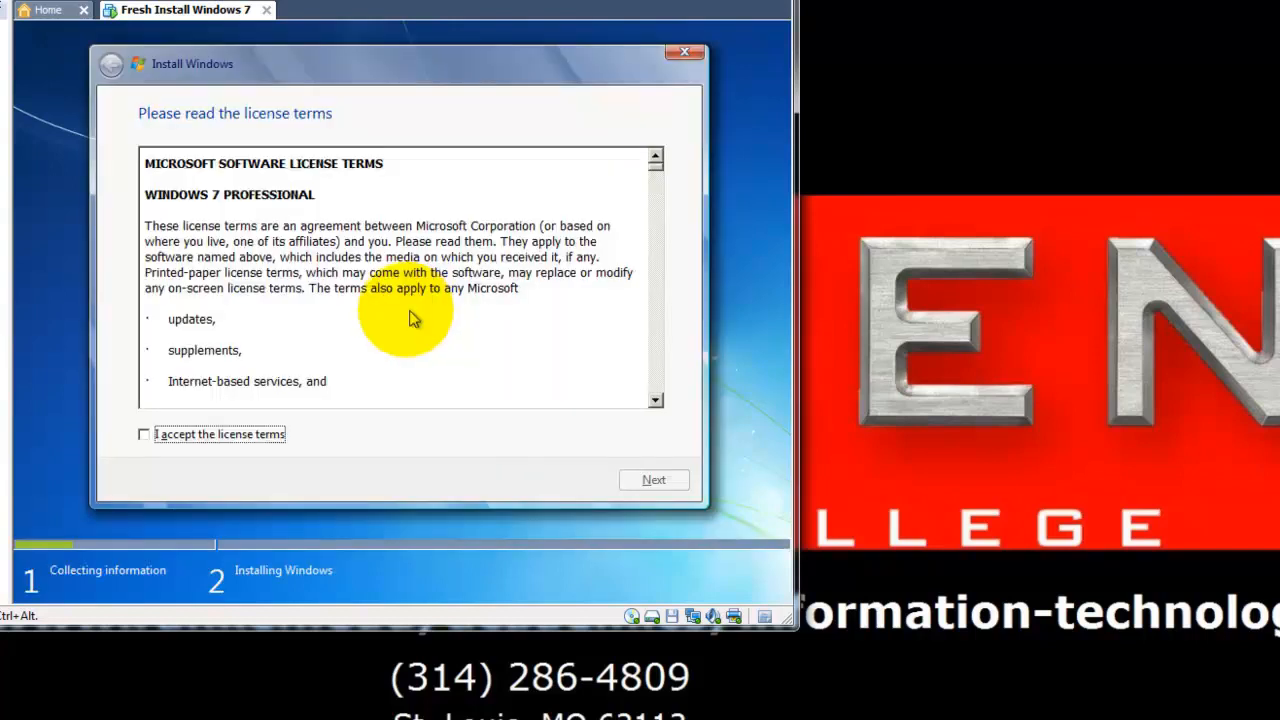
{"action": "left_click", "coordinate": [200, 434]}
{"action": "left_click", "coordinate": [637, 480]}
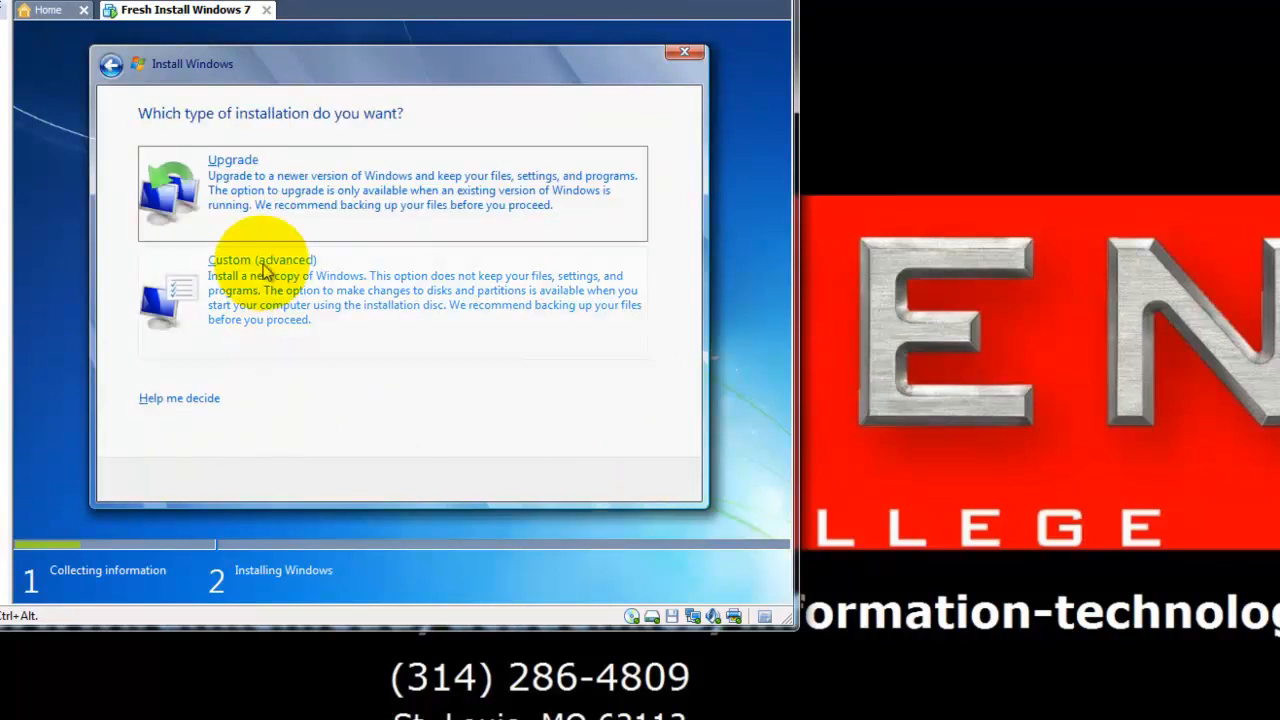
Step: Choose the Custom (advanced) installation type and install Windows on Disk 0 Unallocated Space
{"action": "left_click", "coordinate": [300, 294]}
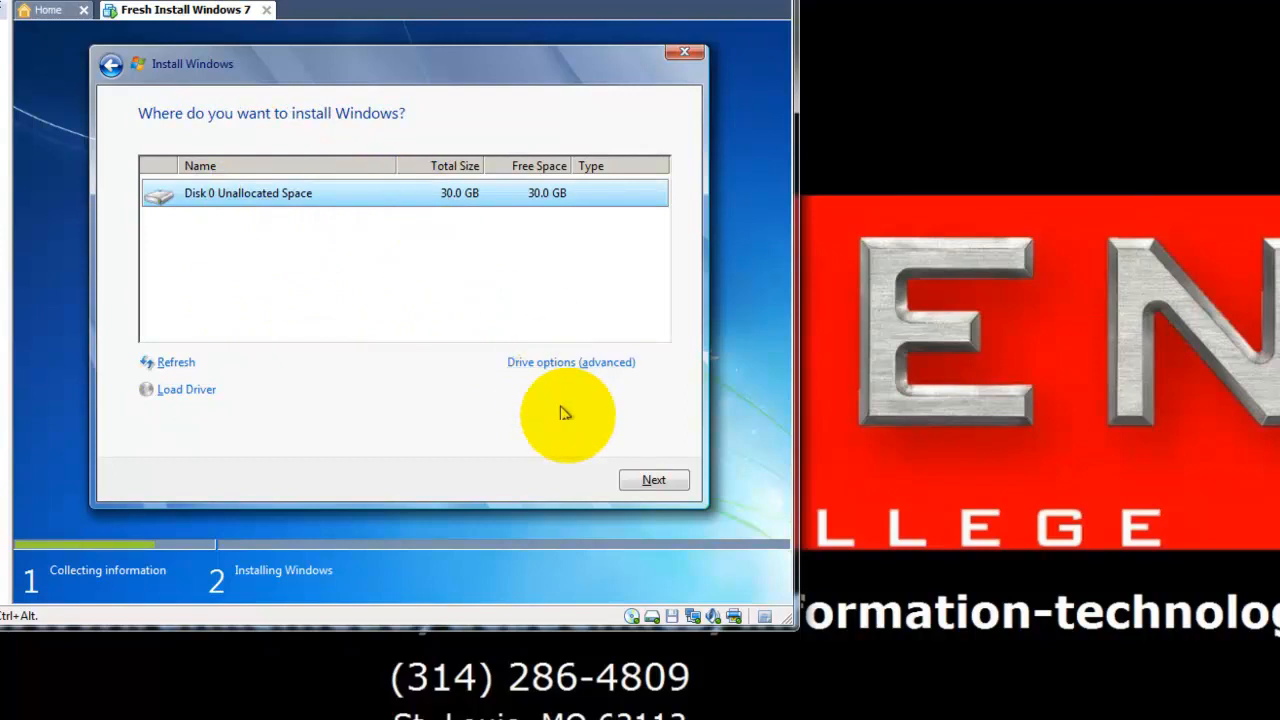
{"action": "left_click", "coordinate": [654, 482]}
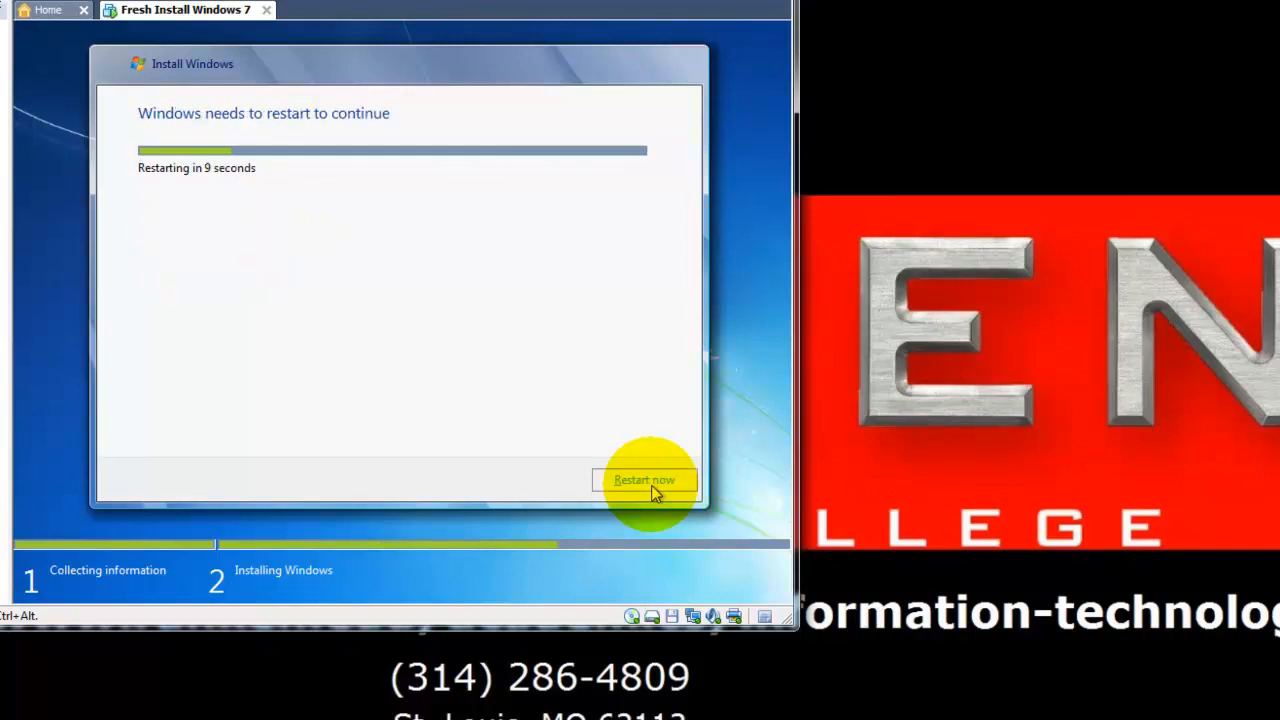
Step: Restart the virtual machine to continue the installation and enter the account user name, keeping the suggested computer name
{"action": "left_click", "coordinate": [651, 485]}
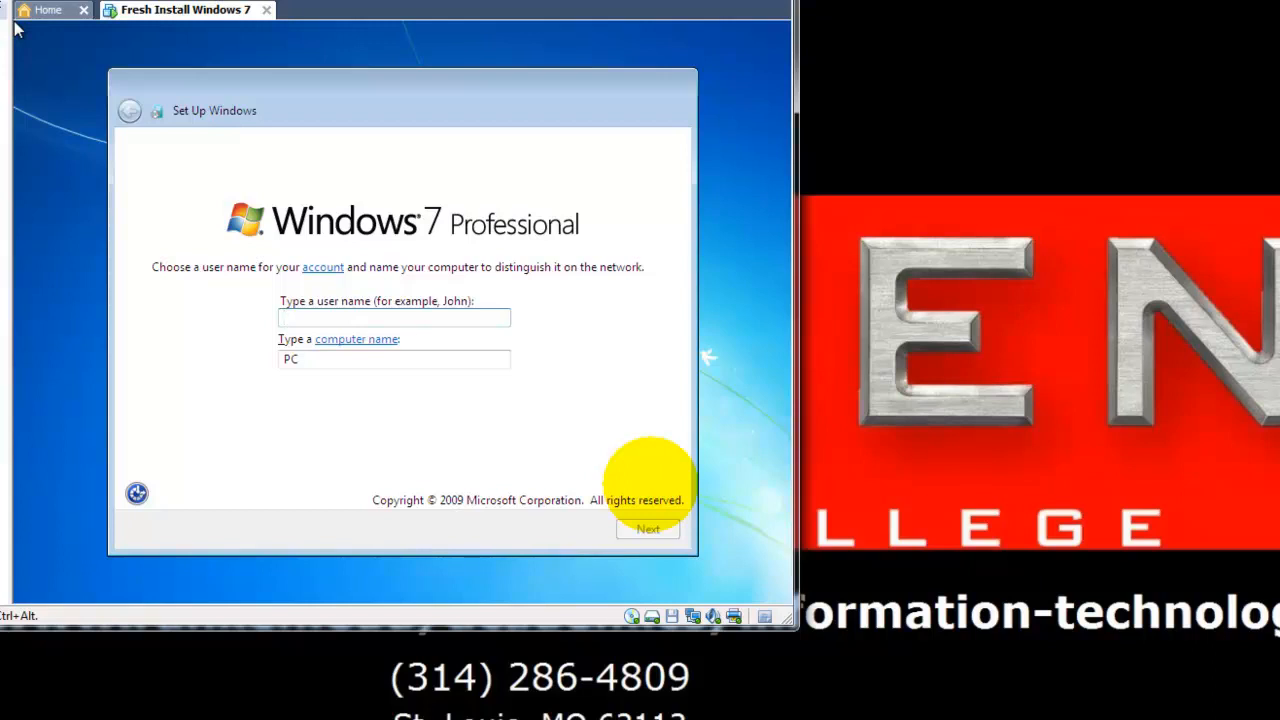
{"action": "type", "text": "Reddick"}
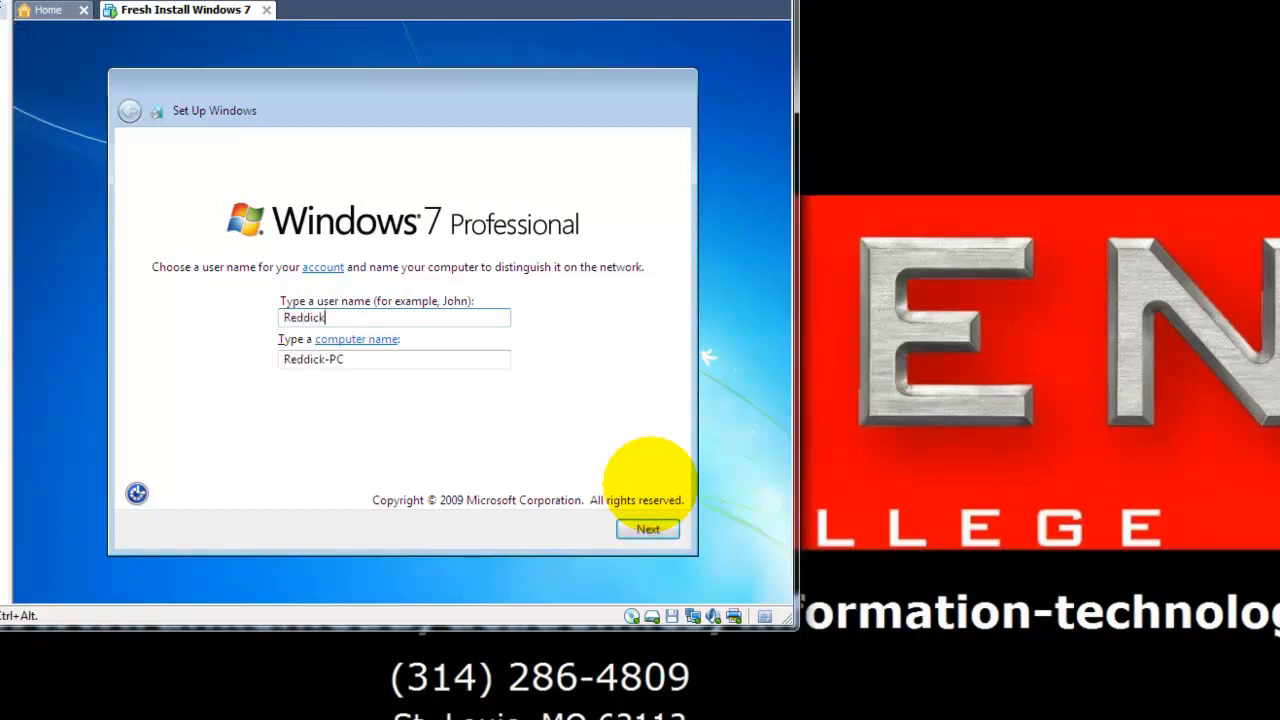
{"action": "left_click", "coordinate": [648, 529]}
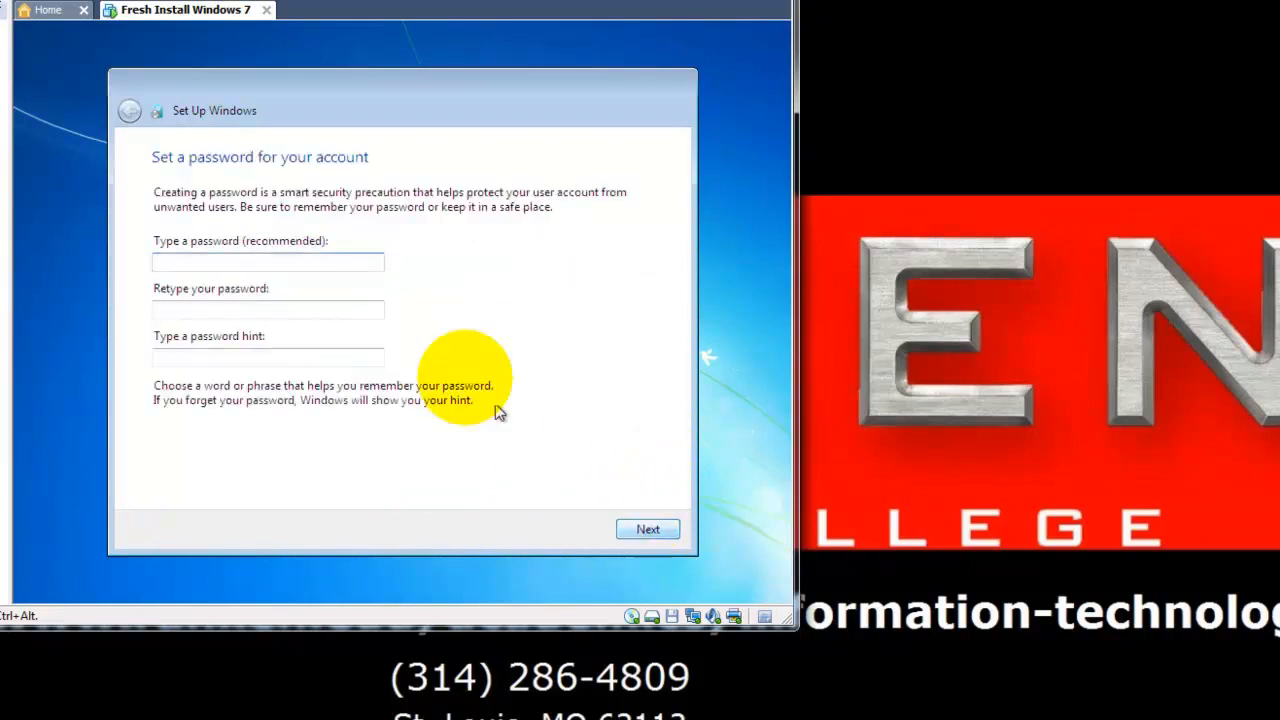
Step: Leave the account password and Windows product key blank, and choose Use recommended settings for Windows protection and updates
{"action": "left_click", "coordinate": [631, 535]}
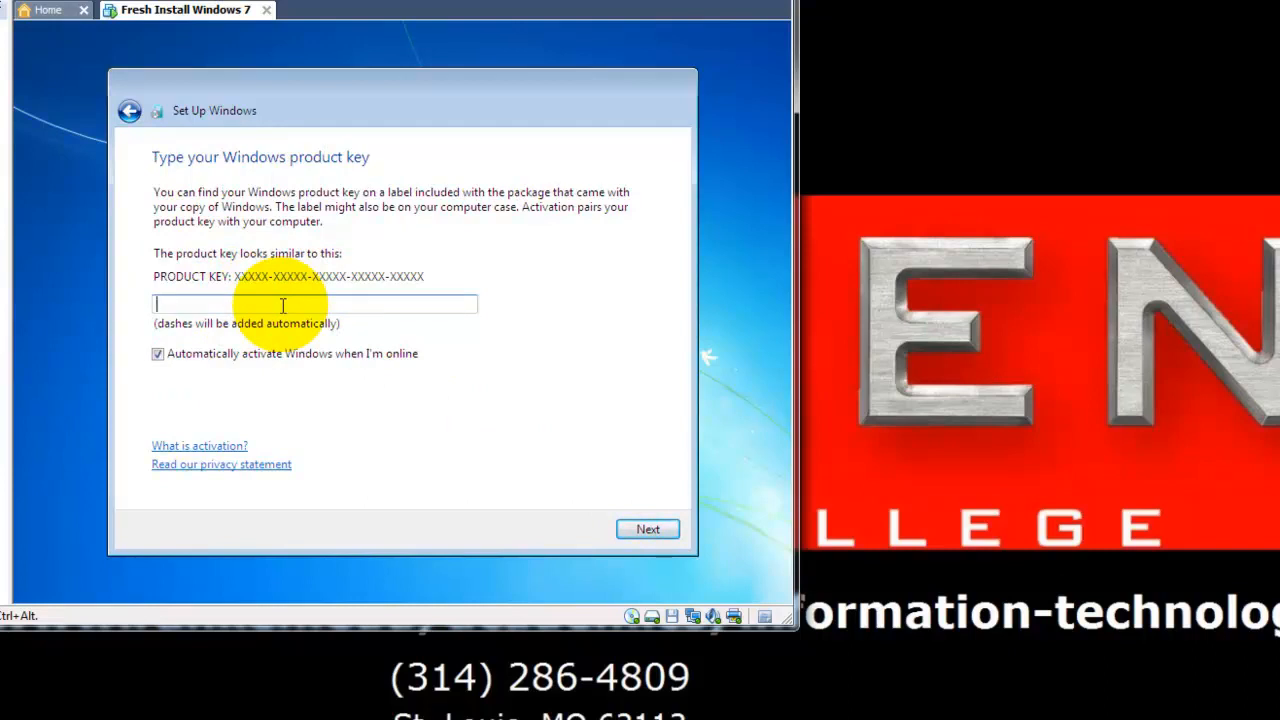
{"action": "left_click", "coordinate": [648, 530]}
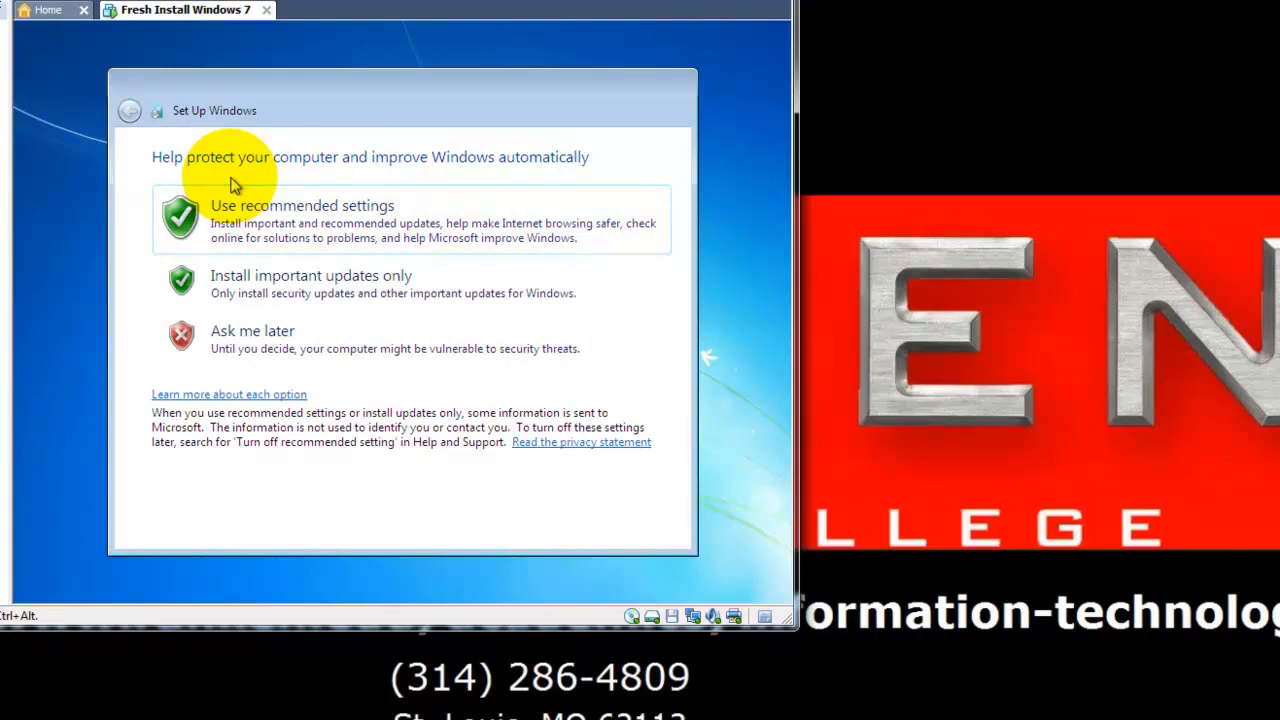
{"action": "left_click", "coordinate": [320, 235]}
Step: Set the time zone to (UTC-06:00) Central Time (US & Canada) and accept the time and date settings
{"action": "left_click", "coordinate": [457, 218]}
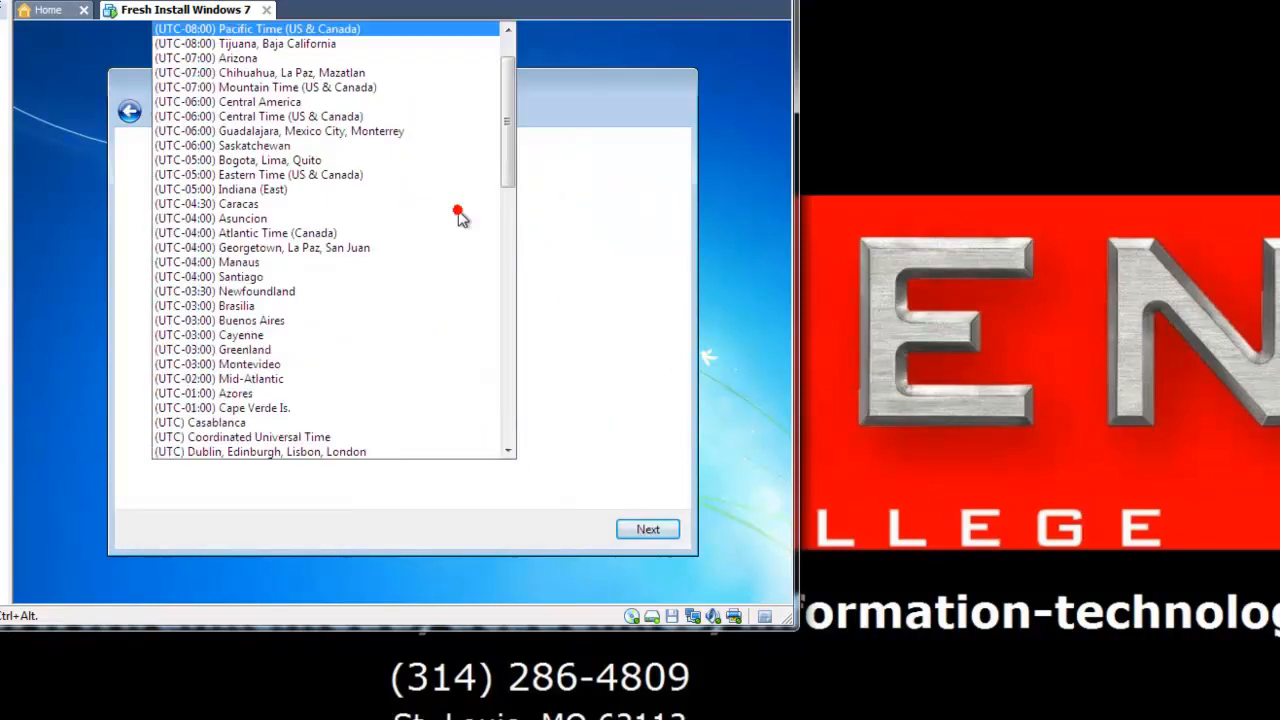
{"action": "scroll", "coordinate": [340, 125], "scroll_direction": "down", "scroll_amount": 1}
{"action": "left_click", "coordinate": [340, 100]}
{"action": "left_click", "coordinate": [648, 529]}
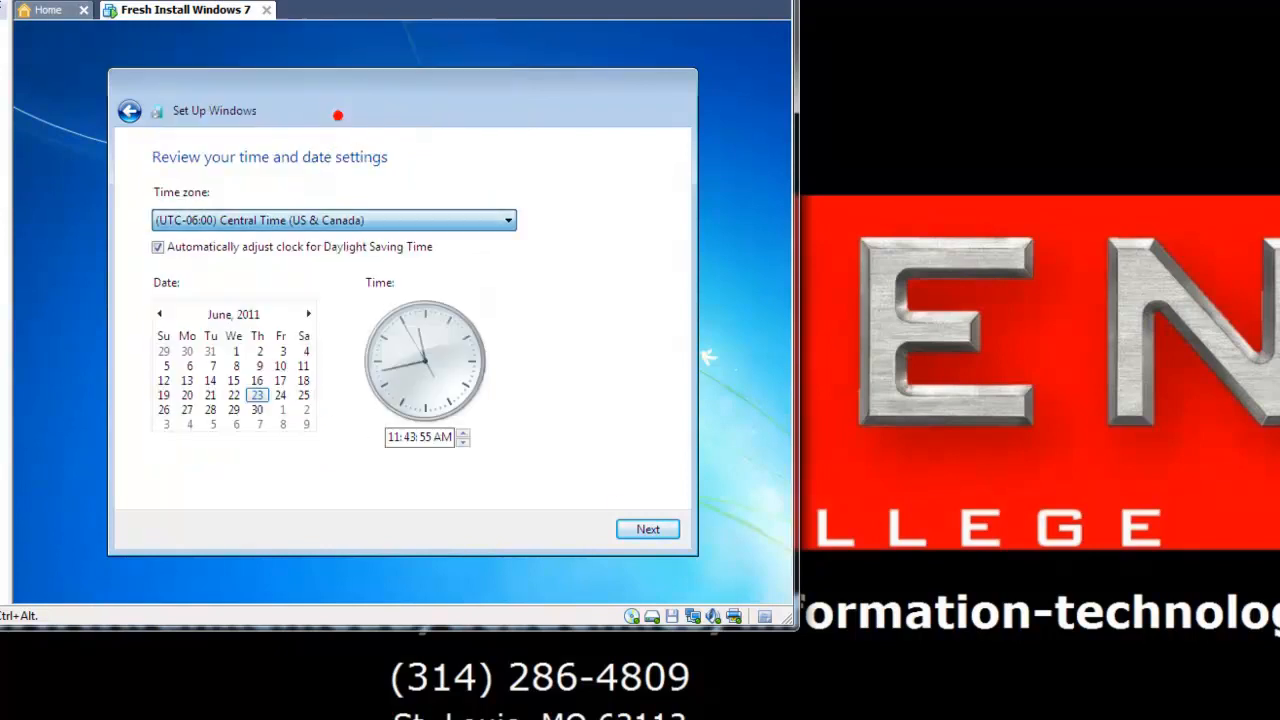
Step: Finish the remaining Windows setup through to the desktop and minimize the virtual machine window
{"action": "left_click", "coordinate": [343, 330]}
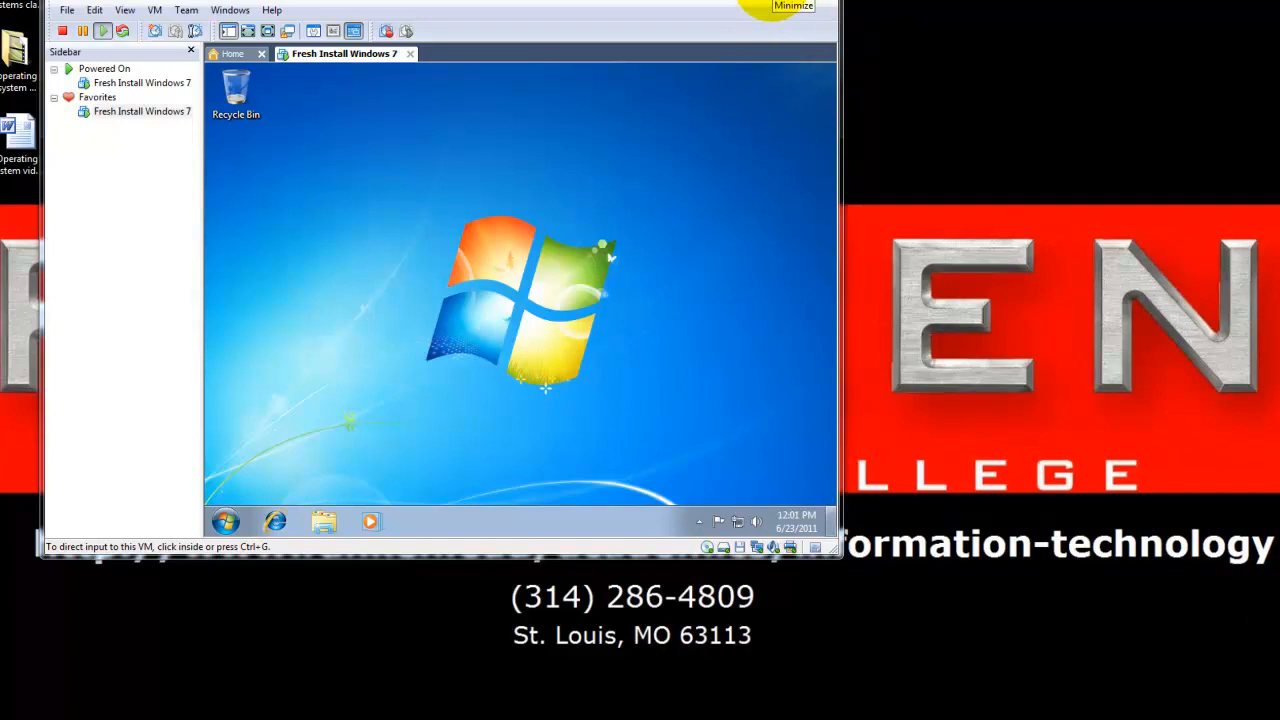
{"action": "left_click", "coordinate": [768, 5]}
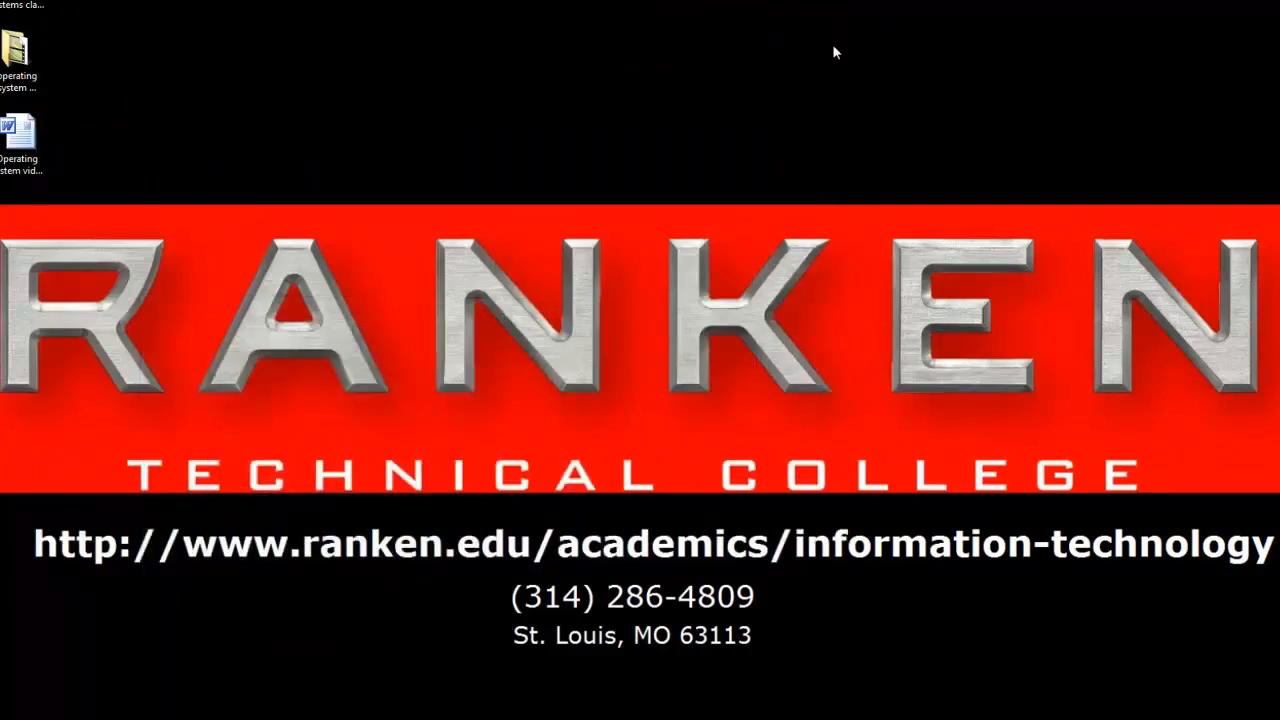